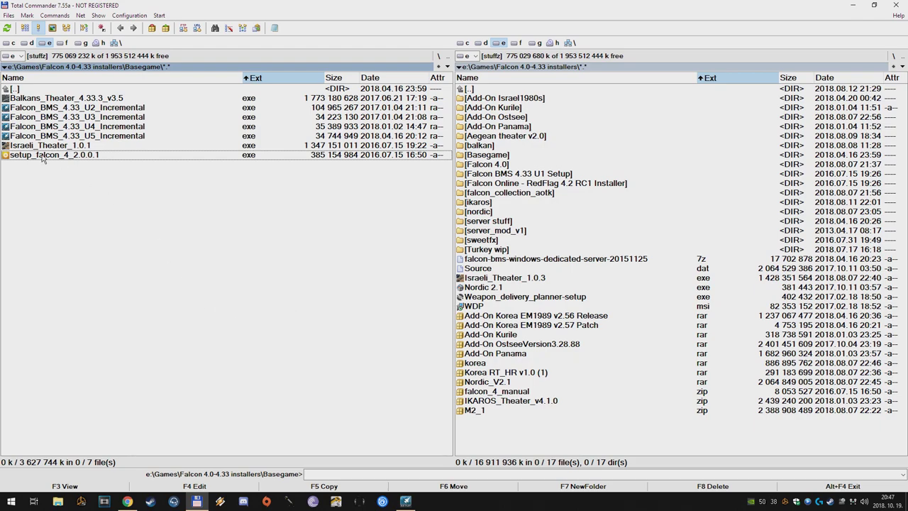
pyautogui.click(103, 155)
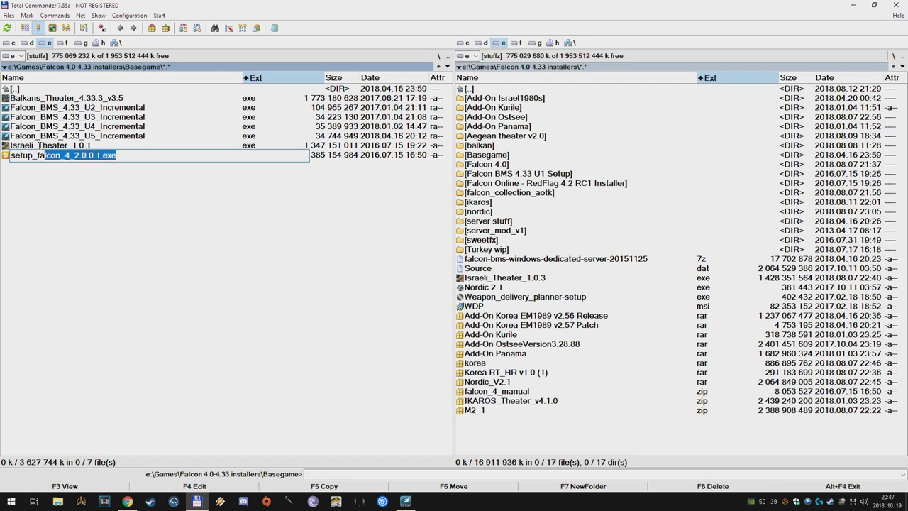
pyautogui.click(135, 158)
pyautogui.click(199, 165)
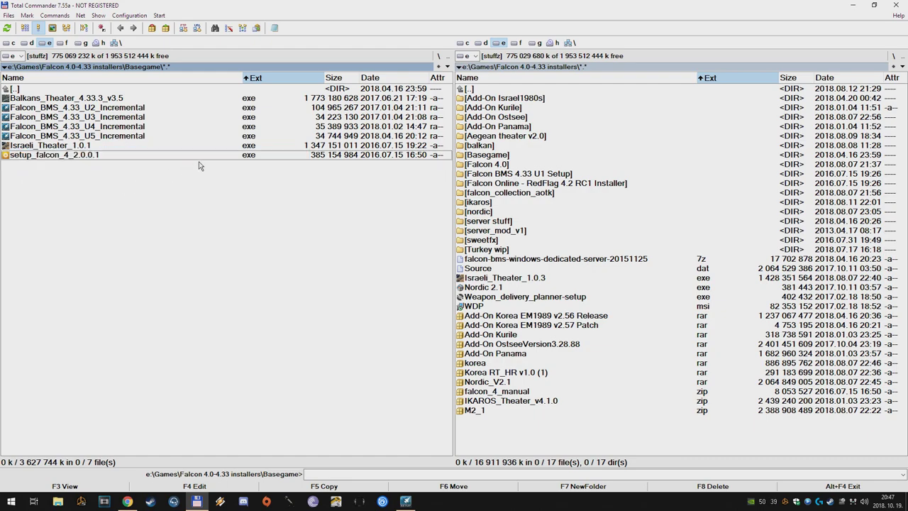
pyautogui.click(126, 157)
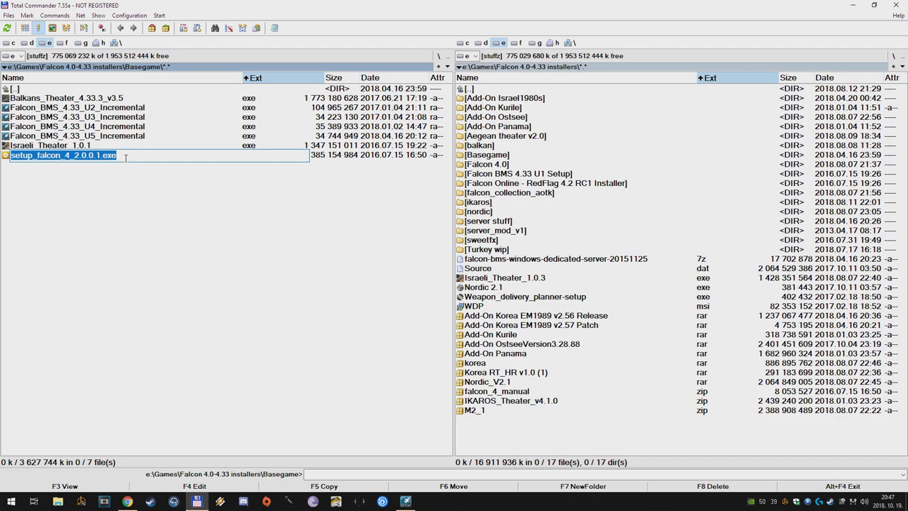
pyautogui.click(134, 180)
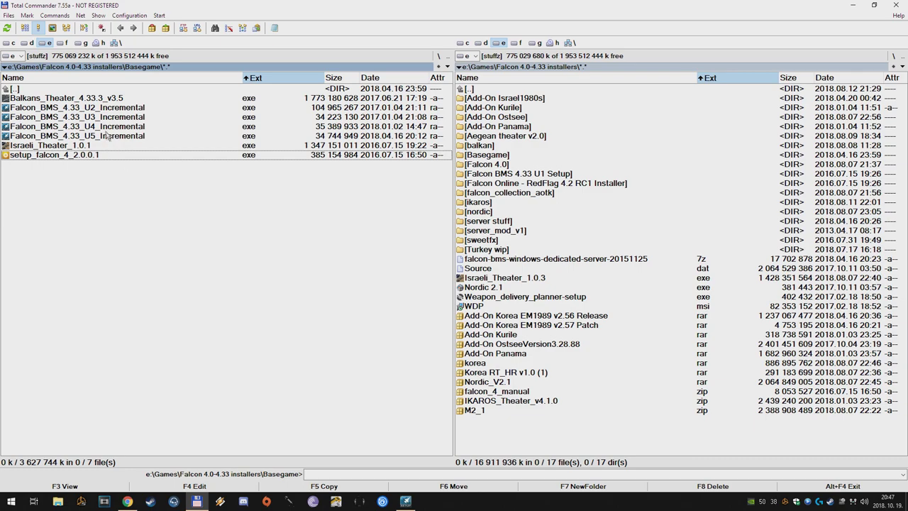
pyautogui.moveTo(101, 110); pyautogui.dragTo(120, 144)
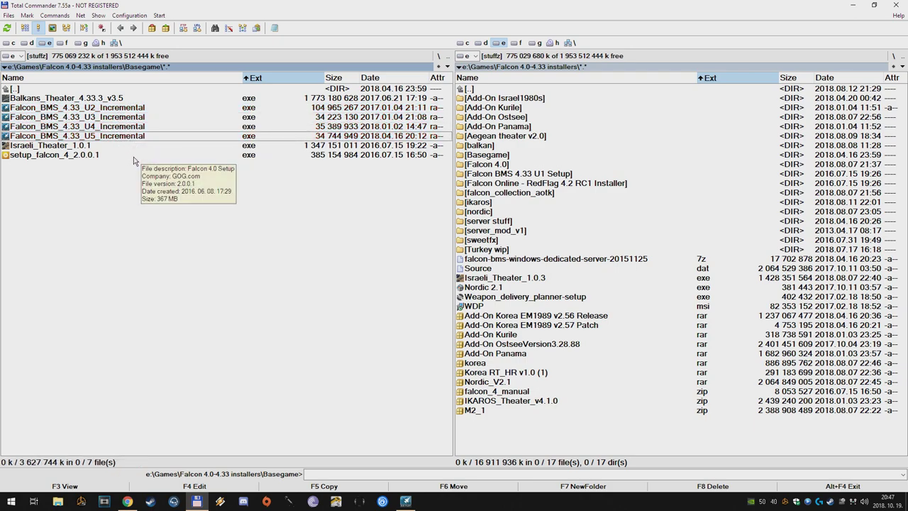
pyautogui.click(131, 156)
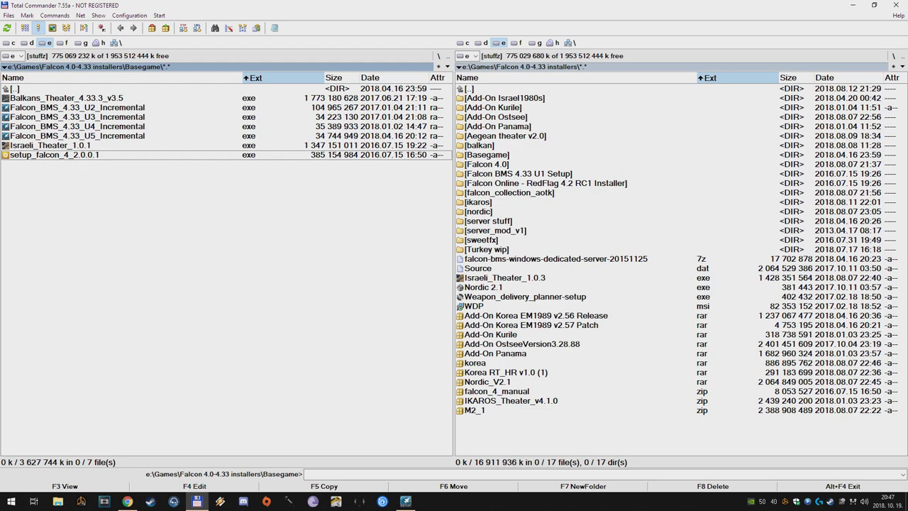
pyautogui.hotkey('alt', 'Tab')
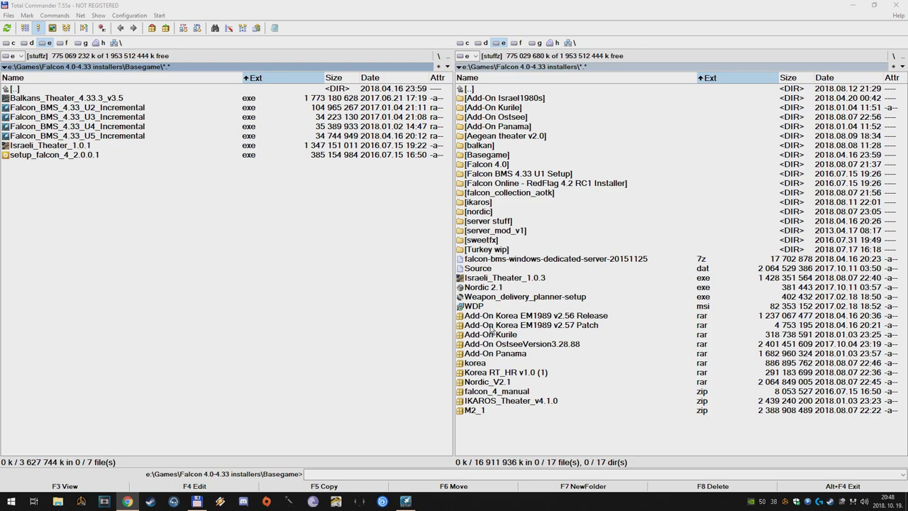
# Step: Launch the setup_falcon_4_2.0.0.1 installer to view its welcome screen, show d:\Games\Falcon 4.0 alongside, and exit the setup without installing
pyautogui.doubleClick(66, 154)
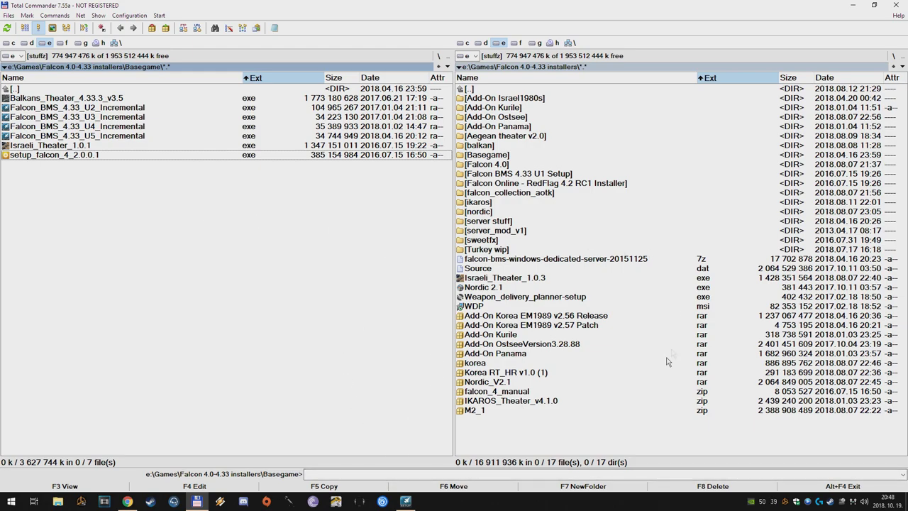
pyautogui.click(479, 42)
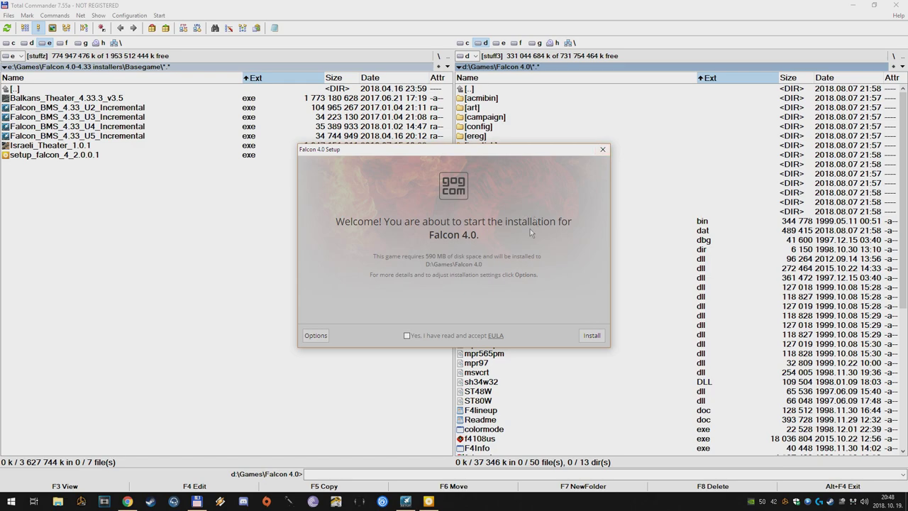
pyautogui.click(603, 149)
pyautogui.click(485, 296)
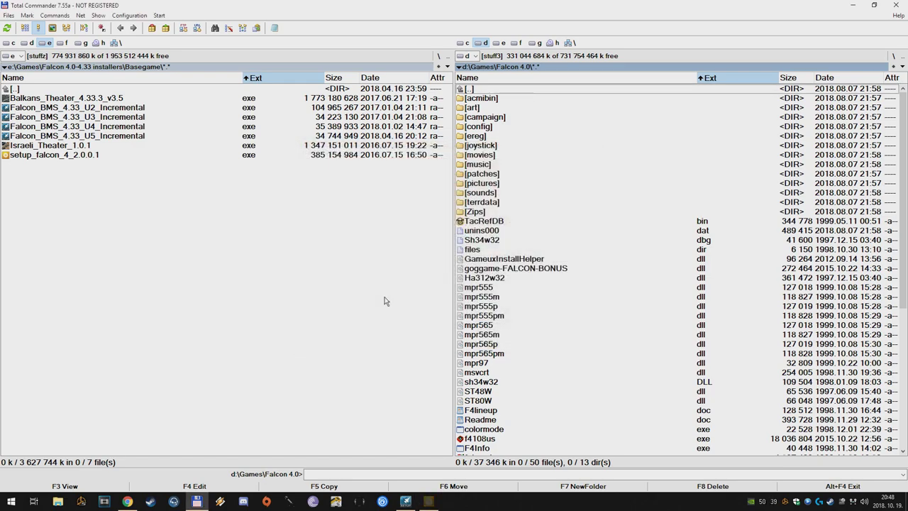
# Step: Mark the U2 to U5 incremental installers and look through the contents of the d:\Games\Falcon 4.0 folder
pyautogui.moveTo(117, 111); pyautogui.dragTo(117, 136)
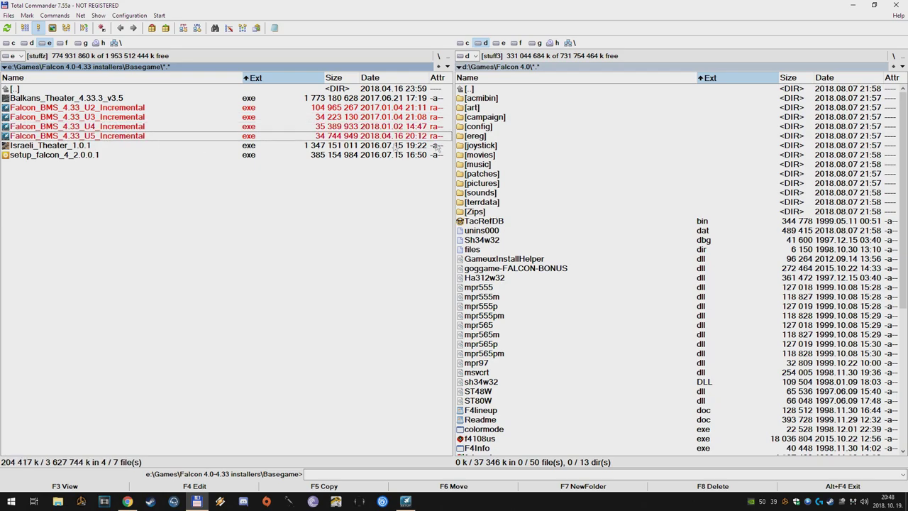
pyautogui.press('Tab')
pyautogui.doubleClick(514, 90)
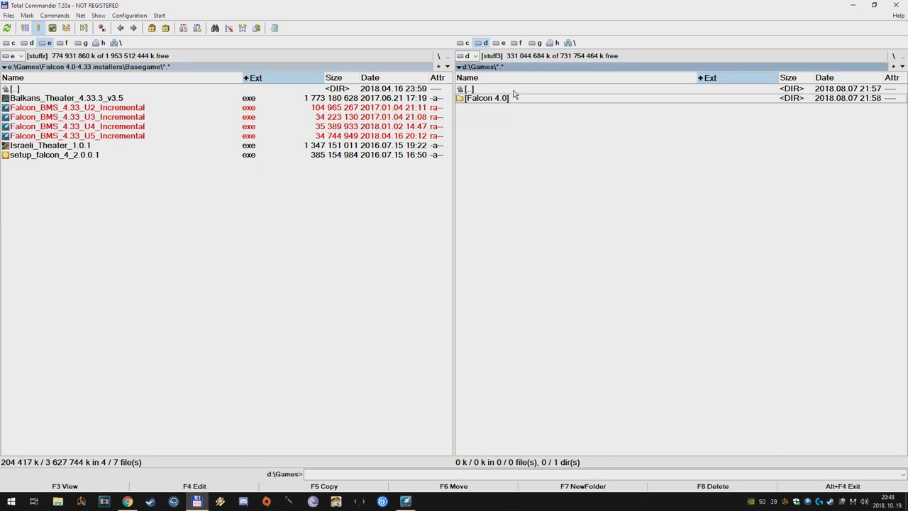
pyautogui.doubleClick(486, 98)
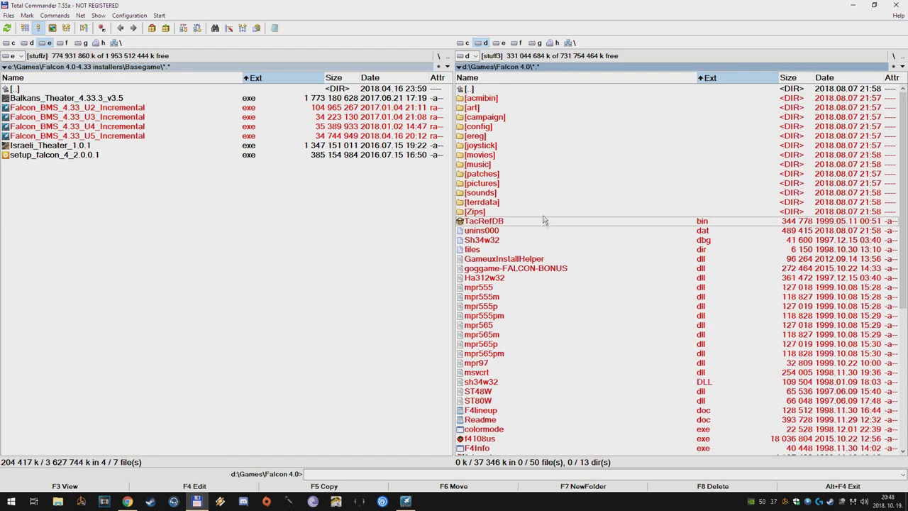
pyautogui.click(503, 107)
pyautogui.scroll(-4, 509, 367)
pyautogui.scroll(4, 508, 367)
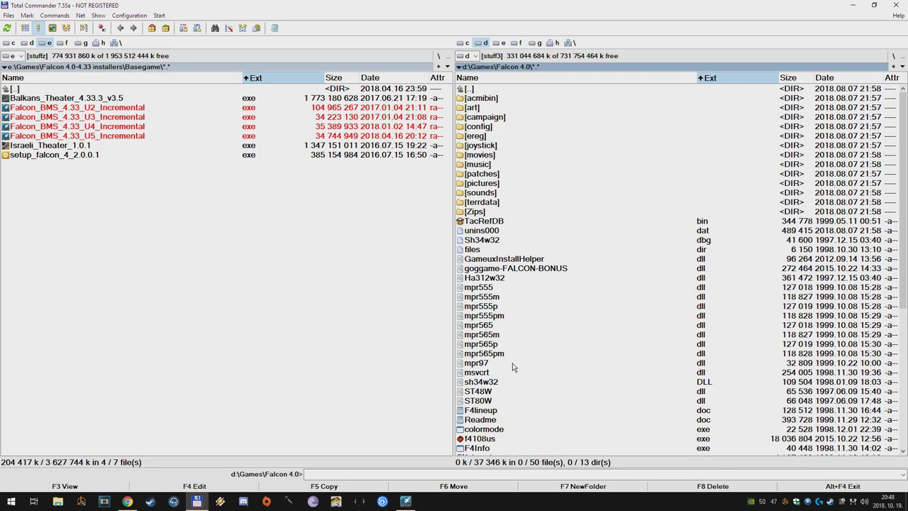
# Step: Calculate the size of the Falcon 4.0 folder in d:\Games and unmark the incremental installers
pyautogui.press('BackSpace')
pyautogui.press('space')
pyautogui.press('space')
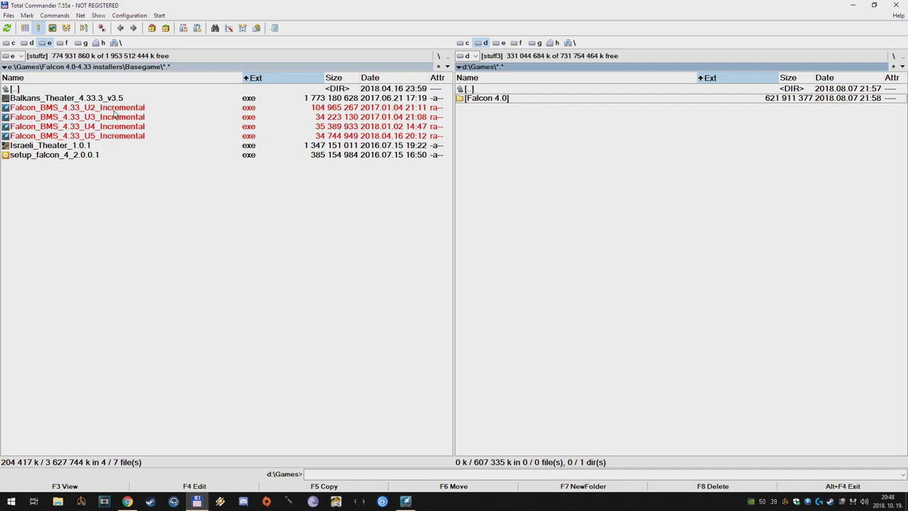
pyautogui.press('Tab')
pyautogui.press('ctrl+KP_Subtract')
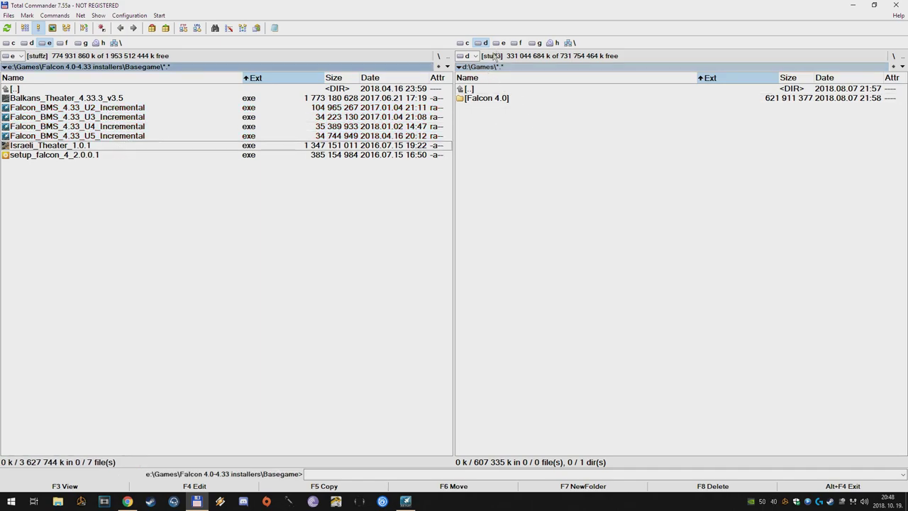
# Step: Open the Falcon BMS 4.33 U1 Setup folder inside e:\Games\Falcon 4.0-4.33 installers
pyautogui.click(502, 43)
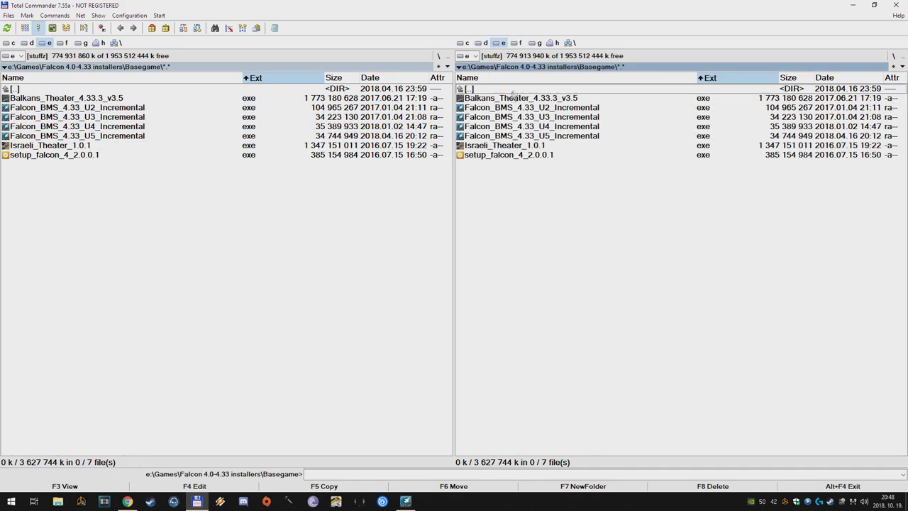
pyautogui.doubleClick(534, 90)
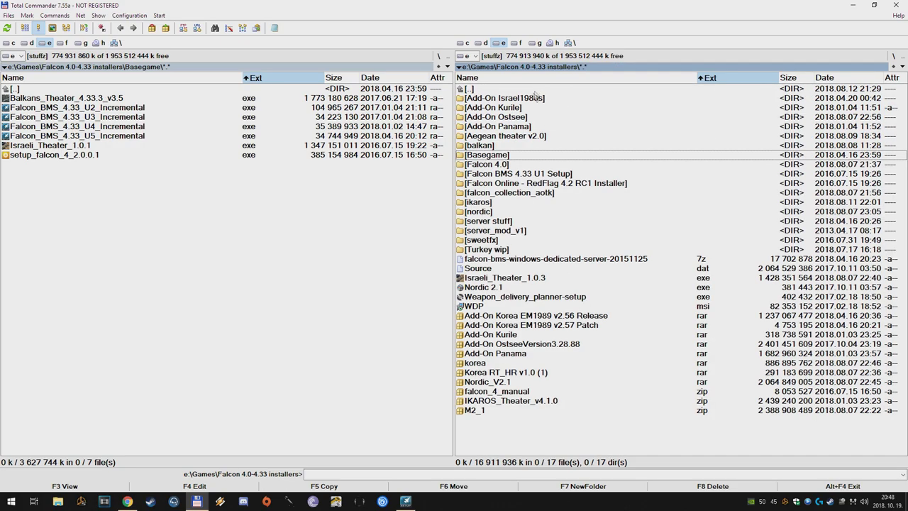
pyautogui.doubleClick(525, 174)
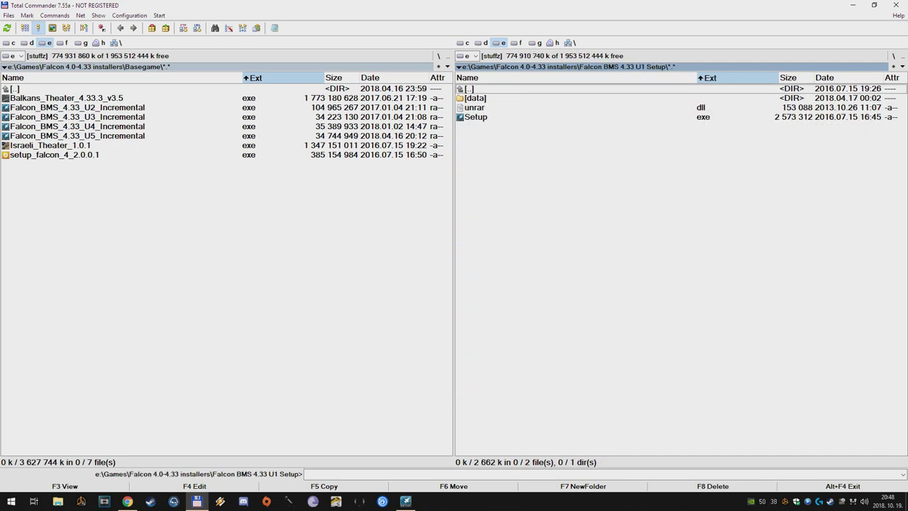
# Step: Switch to Chrome, search the Benchmark Sims site for "bms" and look through the results
pyautogui.click(127, 501)
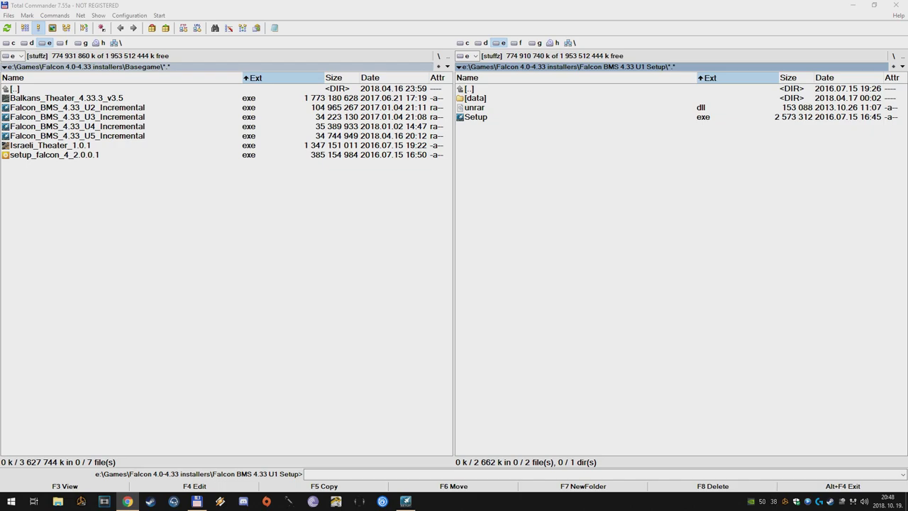
pyautogui.click(127, 501)
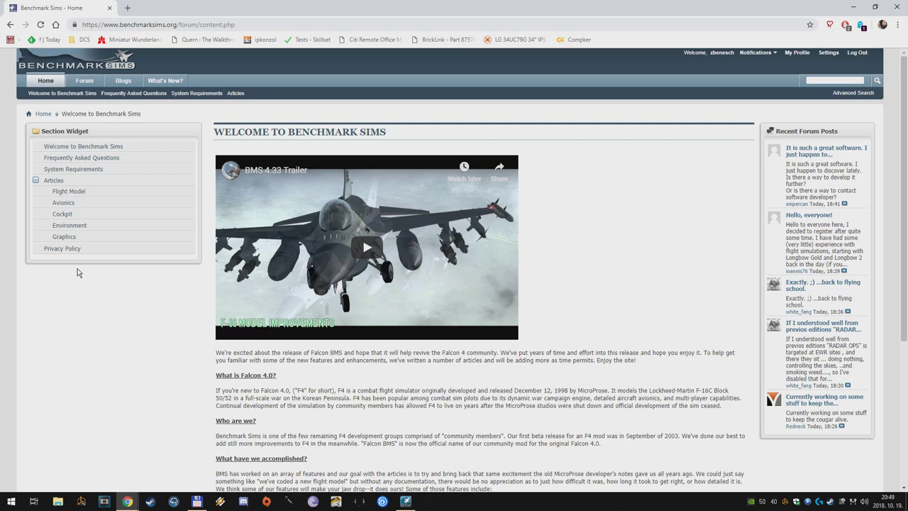
pyautogui.click(43, 116)
pyautogui.click(835, 80)
pyautogui.write('bms')
pyautogui.press('Return')
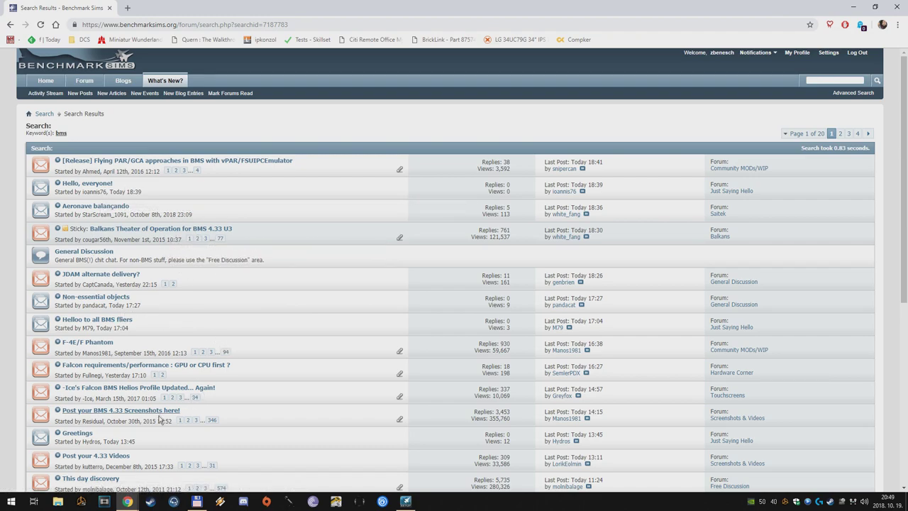
pyautogui.scroll(-2, 248, 393)
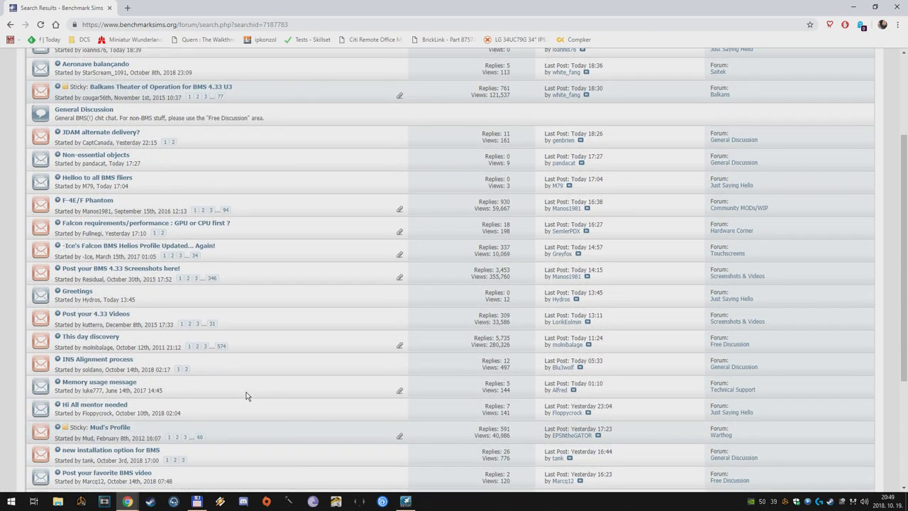
pyautogui.scroll(1, 246, 394)
pyautogui.scroll(1, 246, 394)
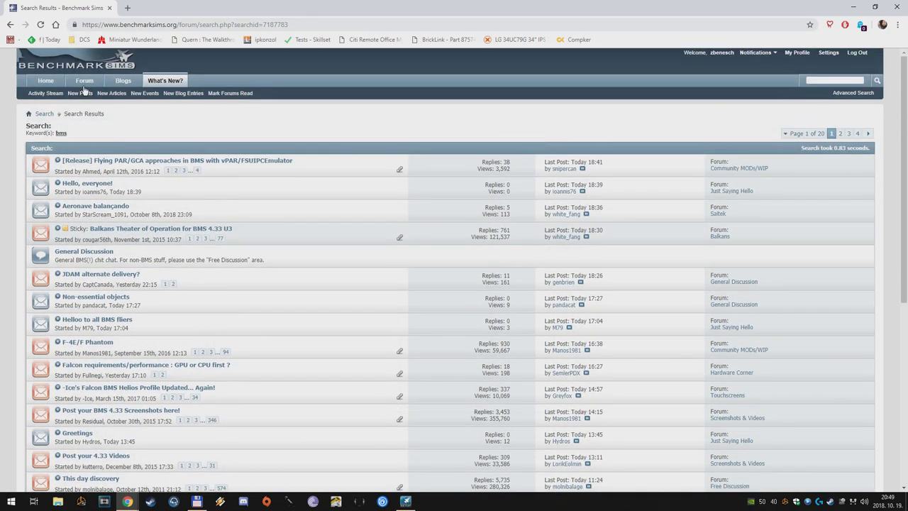
# Step: Open the Falcon BMS 4.33 U1 - Full Installer thread in the Releases & Updates forum and find its download links
pyautogui.click(82, 80)
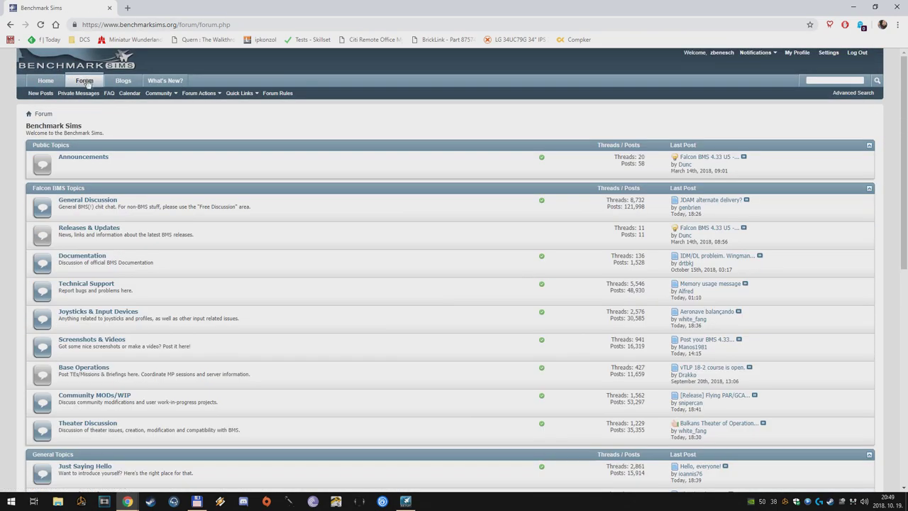
pyautogui.click(89, 228)
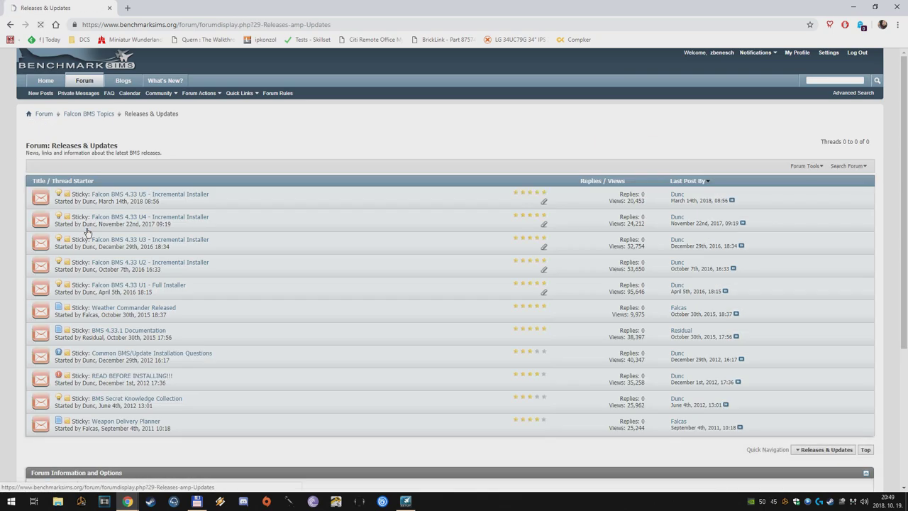
pyautogui.click(178, 286)
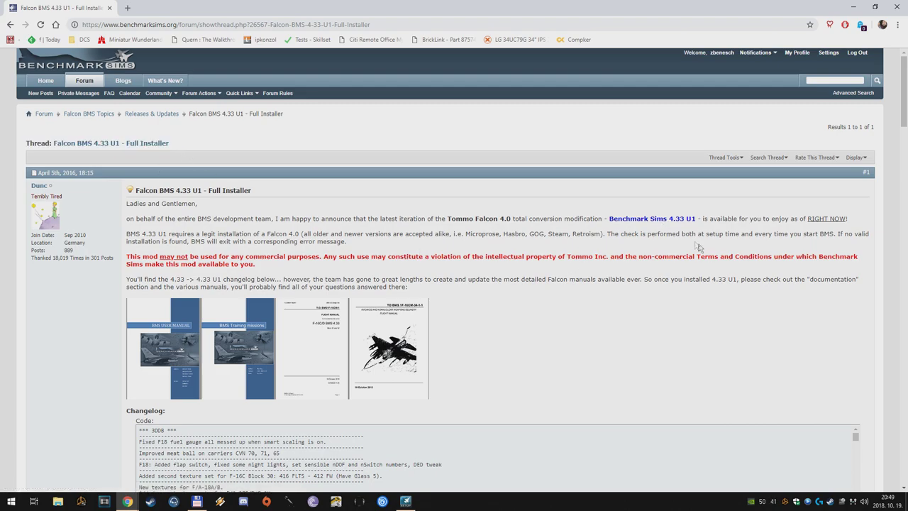
pyautogui.scroll(-15, 695, 244)
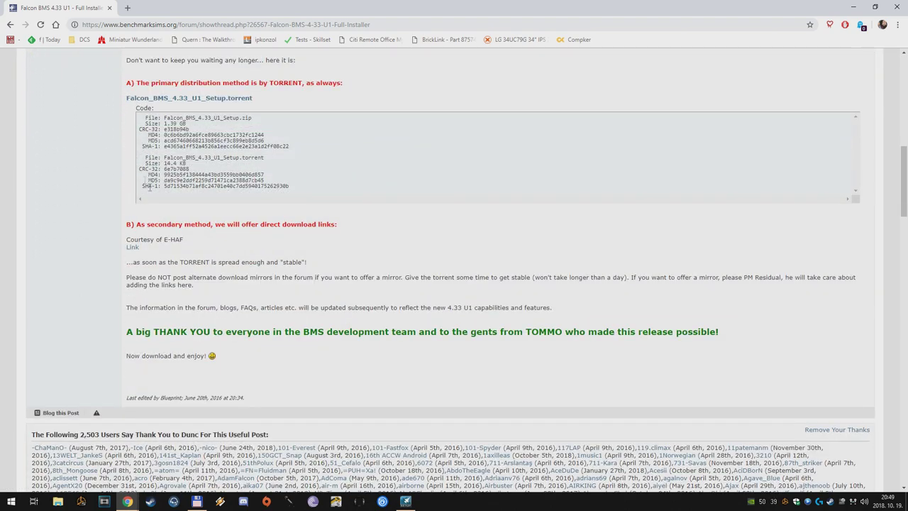
# Step: Switch back to Total Commander and locate the Falcon BMS 4.33 U1 Setup folder in the installers directory, leaving its name unedited
pyautogui.click(197, 501)
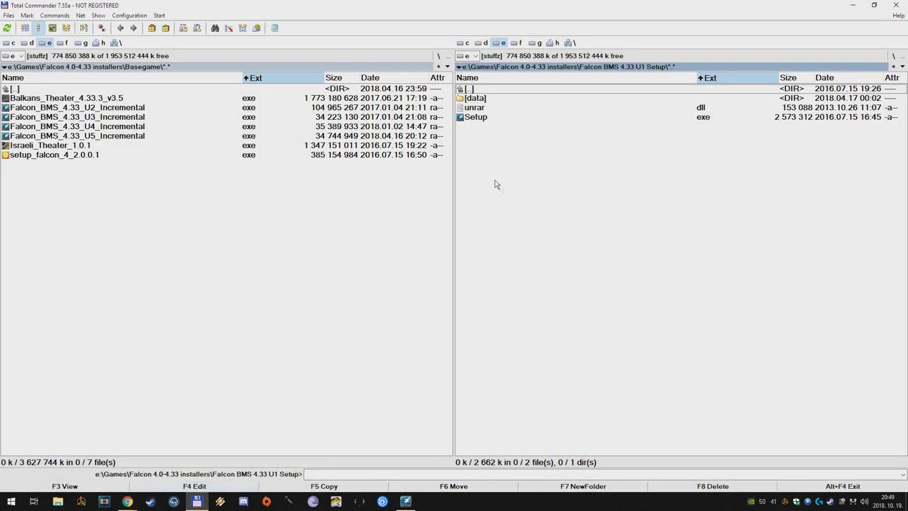
pyautogui.doubleClick(515, 90)
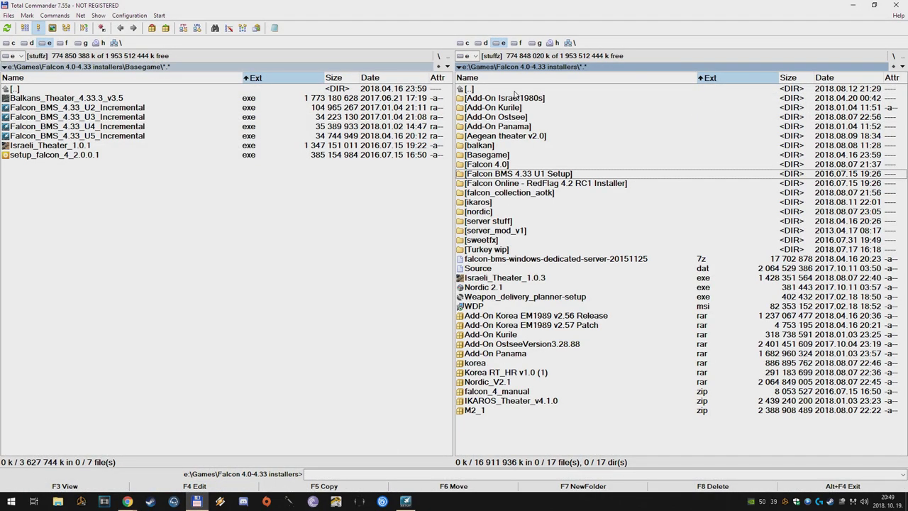
pyautogui.click(567, 178)
pyautogui.click(568, 178)
pyautogui.moveTo(570, 175); pyautogui.dragTo(464, 162)
pyautogui.click(531, 174)
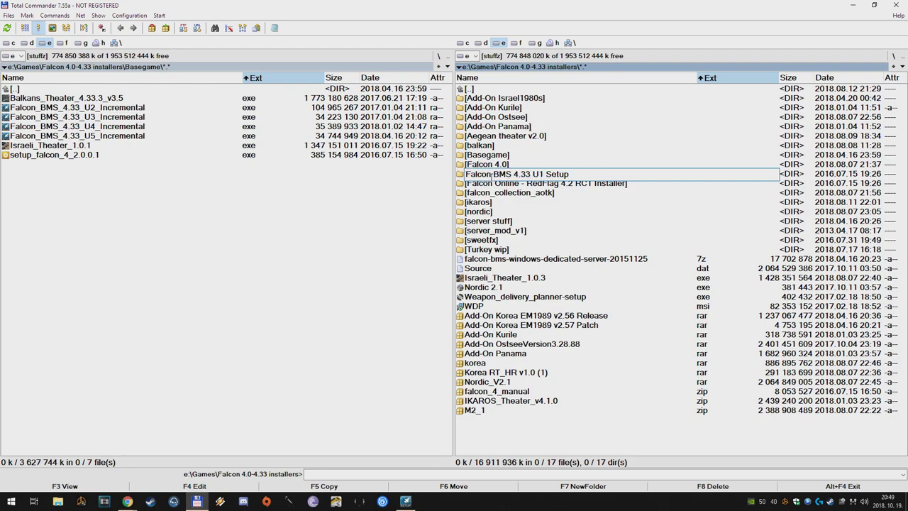
pyautogui.moveTo(492, 174); pyautogui.dragTo(582, 174)
pyautogui.press('Escape')
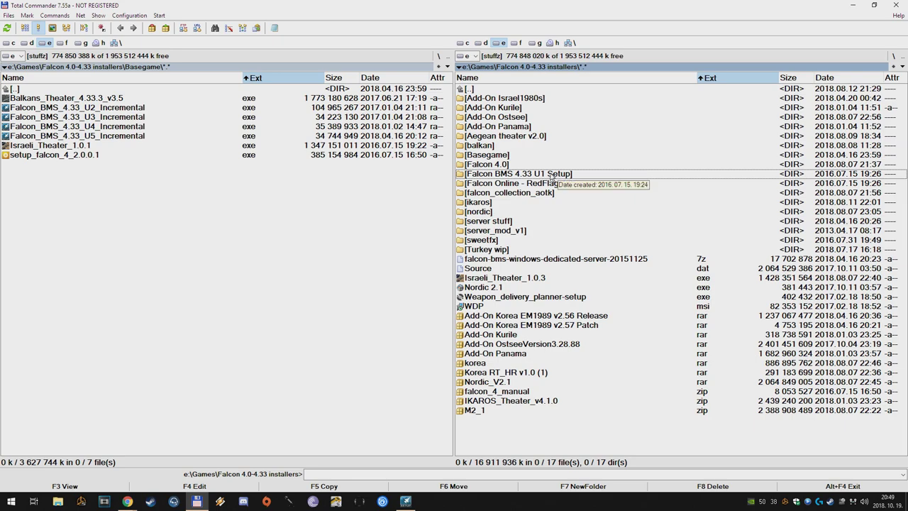
# Step: Show the d:\Games\Falcon 4.0 folder beside the installers directory to compare it with the Falcon BMS 4.33 U1 Setup folder
pyautogui.click(113, 193)
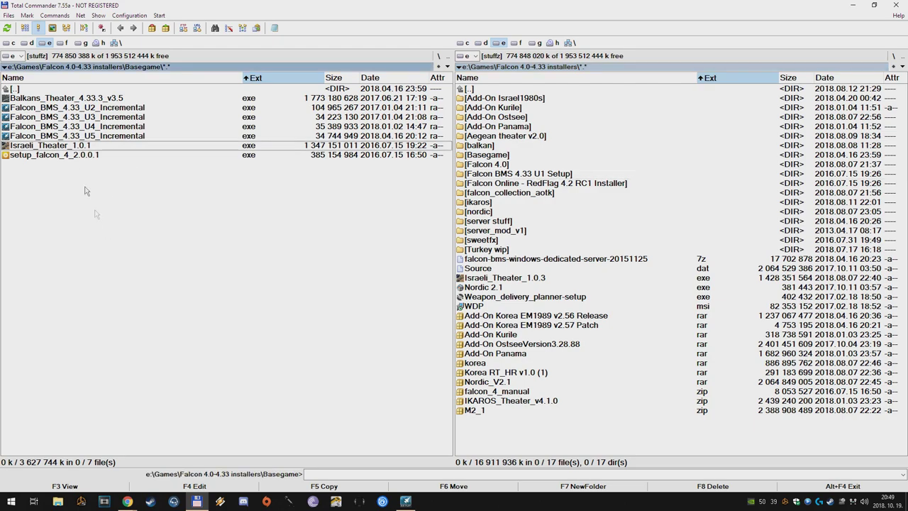
pyautogui.click(29, 42)
pyautogui.doubleClick(39, 99)
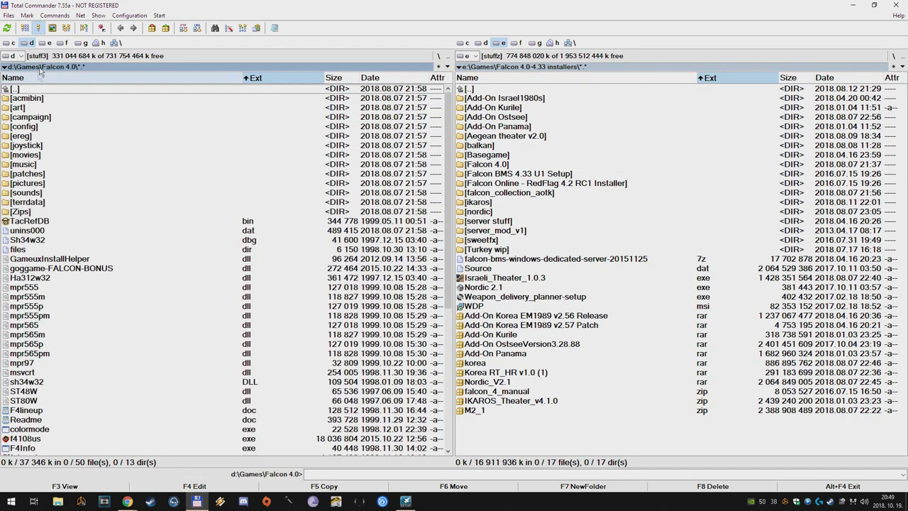
pyautogui.click(548, 175)
pyautogui.click(165, 184)
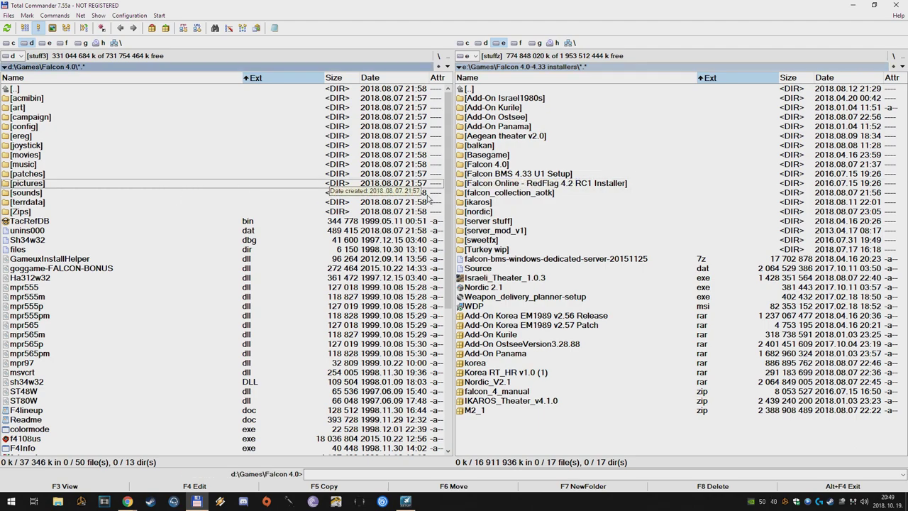
# Step: Compare the Falcon 4.0 and g:\Falcon BMS folders, returning to the installers directory to open the Falcon BMS 4.33 U1 Setup folder
pyautogui.click(514, 175)
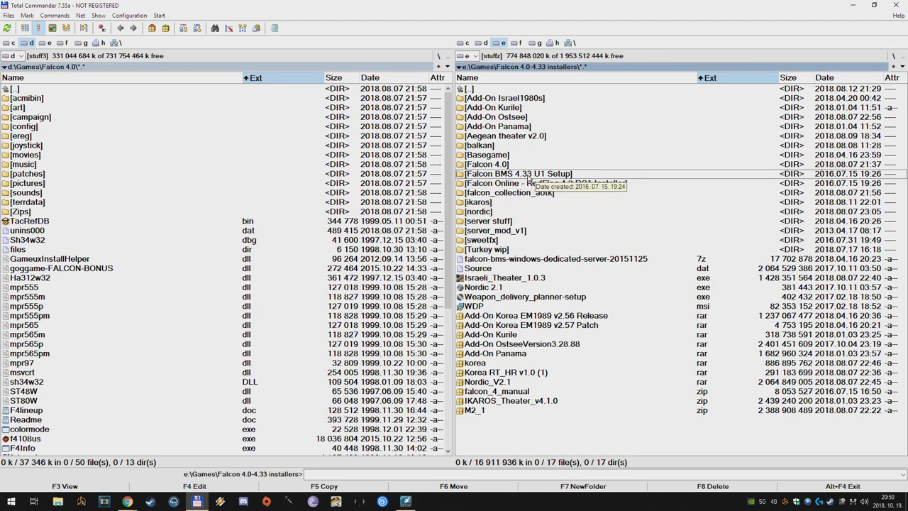
pyautogui.click(153, 139)
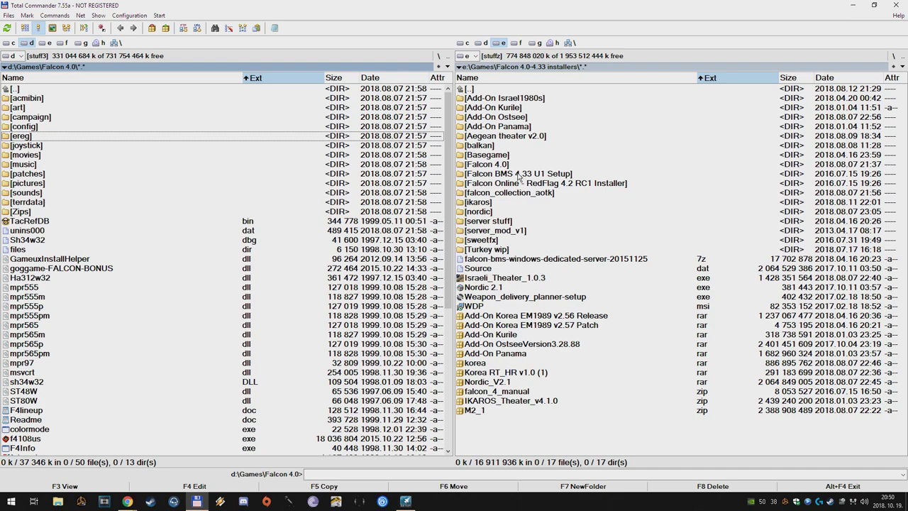
pyautogui.click(535, 43)
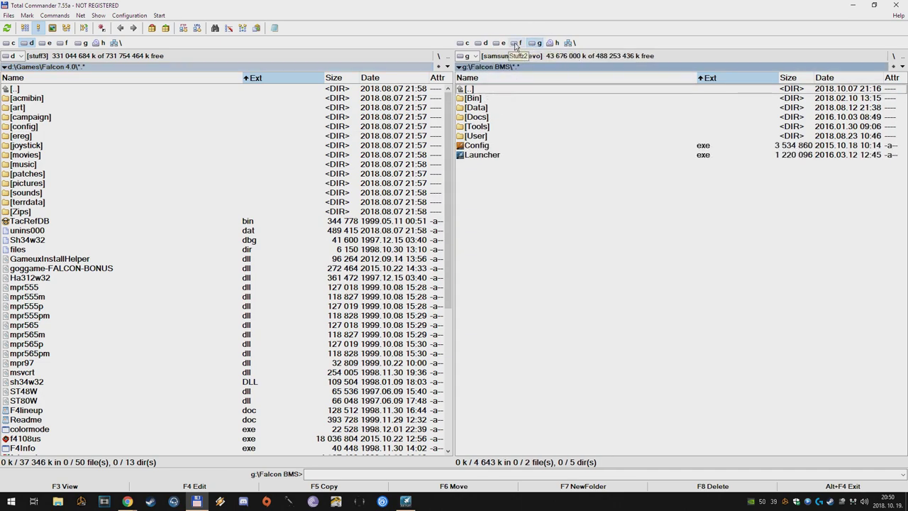
pyautogui.click(500, 43)
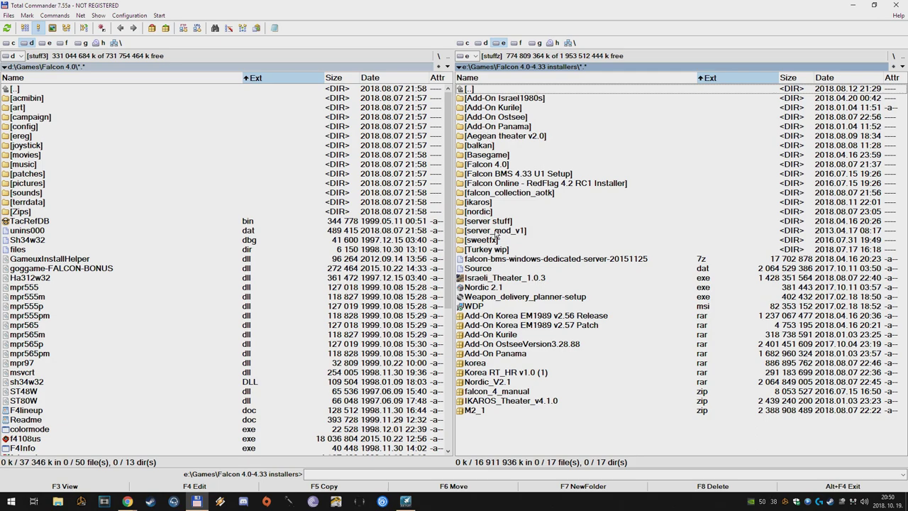
pyautogui.click(536, 186)
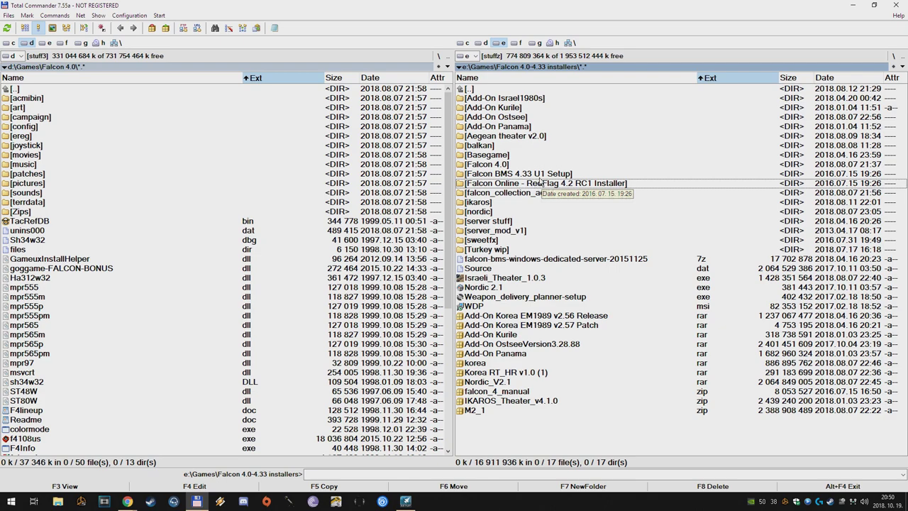
pyautogui.doubleClick(538, 174)
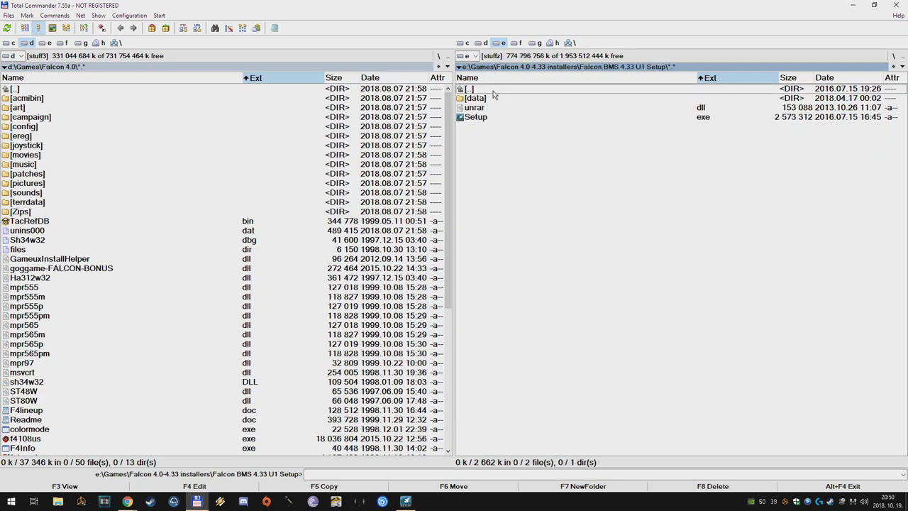
# Step: Show the installers' Basegame folder beside the U1 Setup folder and step through its Falcon BMS 4.33 incremental update installers
pyautogui.click(47, 44)
pyautogui.doubleClick(24, 93)
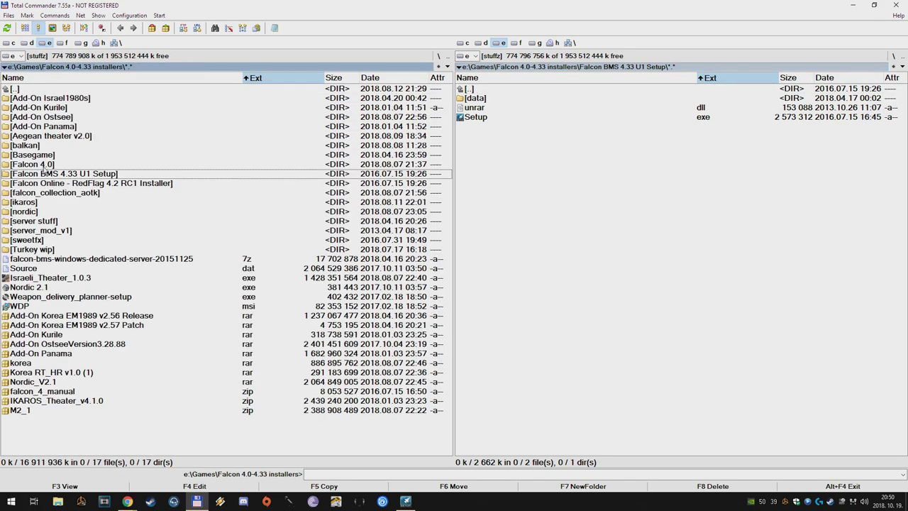
pyautogui.doubleClick(44, 167)
pyautogui.press('BackSpace')
pyautogui.doubleClick(45, 156)
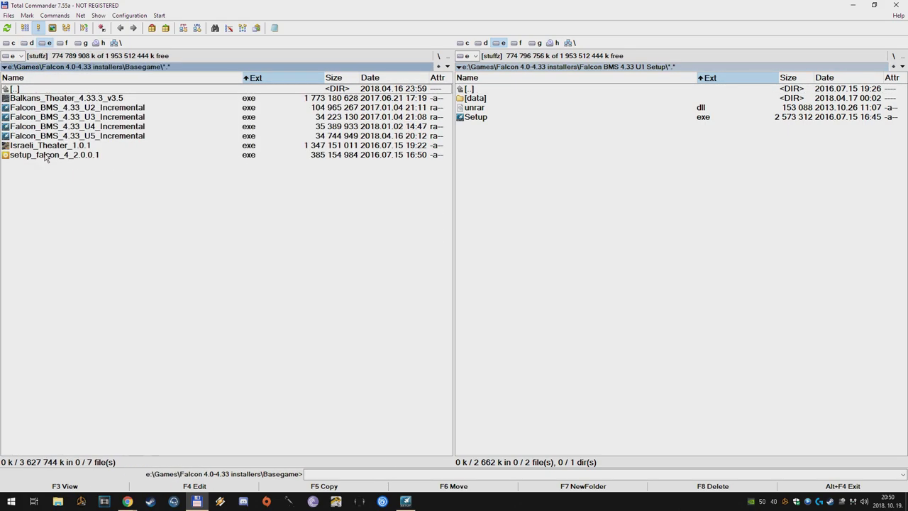
pyautogui.press('Down')
pyautogui.press('Down')
pyautogui.press('Down')
pyautogui.press('Down')
pyautogui.press('Down')
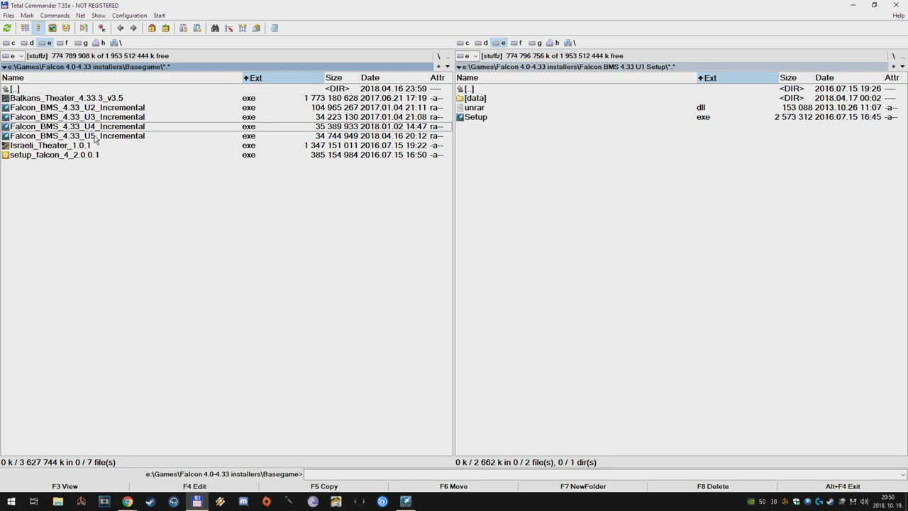
# Step: Switch to Chrome, go back to the Releases & Updates forum to view its incremental installer threads, and close that window
pyautogui.moveTo(127, 501)
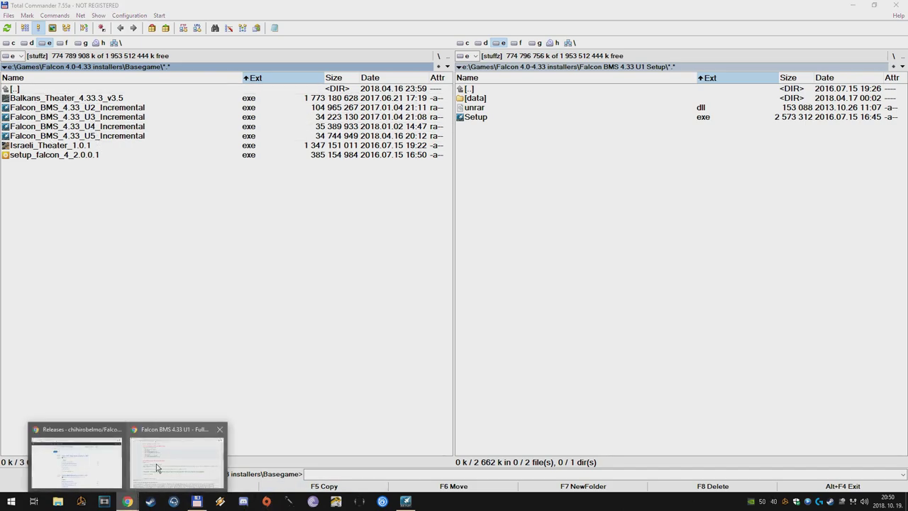
pyautogui.click(159, 467)
pyautogui.scroll(5, 142, 116)
pyautogui.hotkey('alt', 'Left')
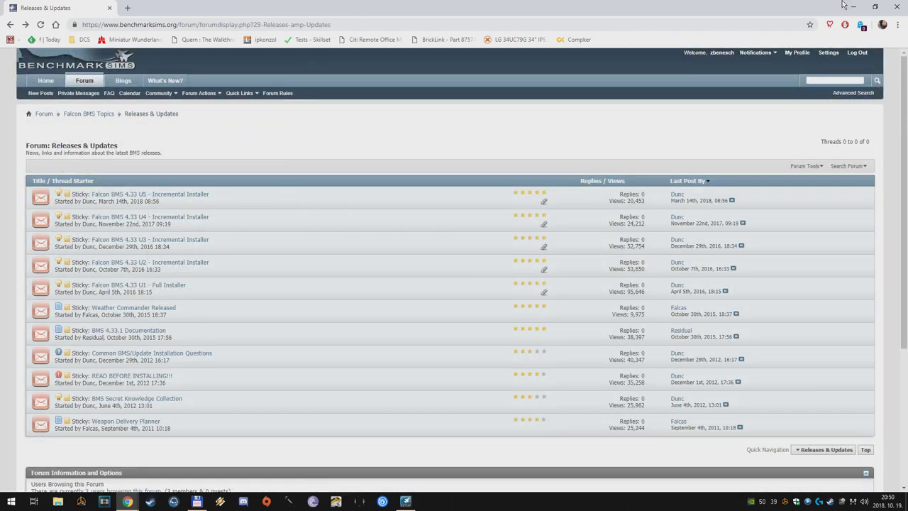
pyautogui.click(897, 6)
# Step: Mark the four Falcon BMS 4.33 incremental installers, U2 through U5, in the Basegame folder
pyautogui.moveTo(124, 108); pyautogui.dragTo(126, 145)
pyautogui.press('ctrl+KP_Subtract')
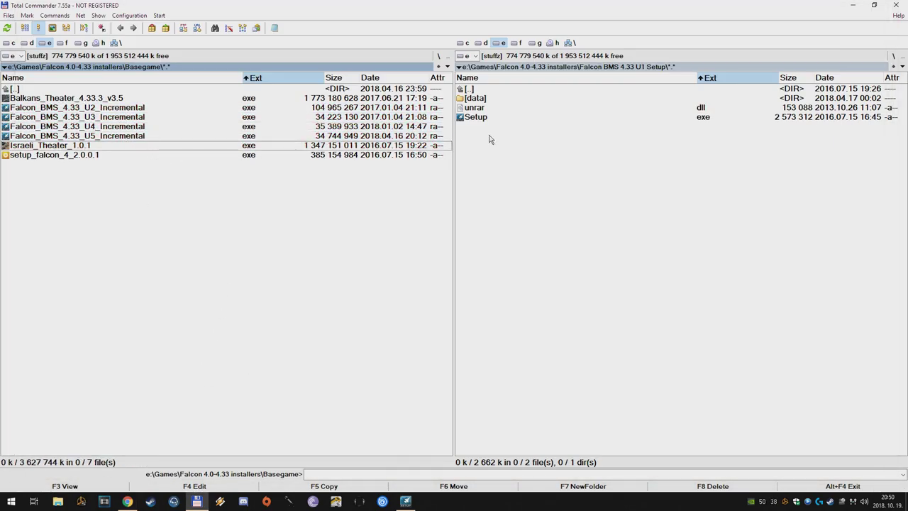
pyautogui.moveTo(247, 110); pyautogui.dragTo(249, 136)
# Step: Open the data folder inside Falcon BMS 4.33 U1 Setup and point out its update 2 to 5 files
pyautogui.click(508, 93)
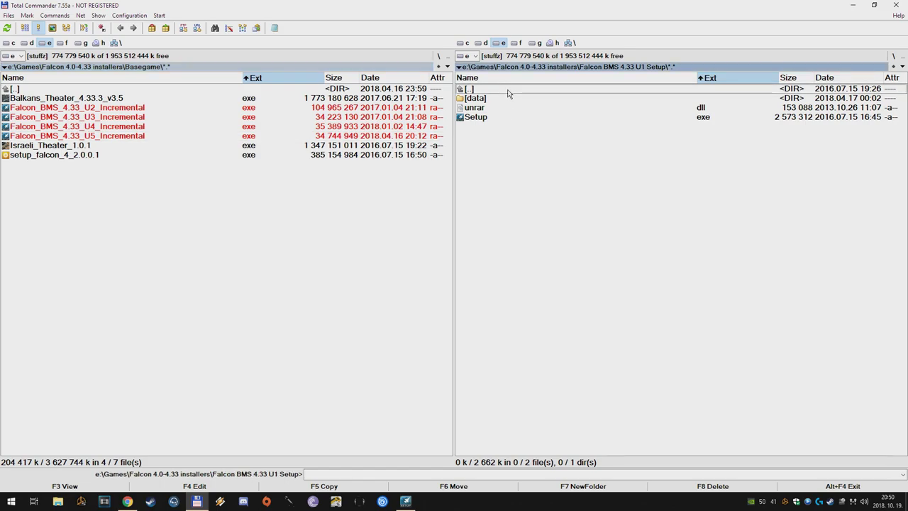
pyautogui.doubleClick(508, 93)
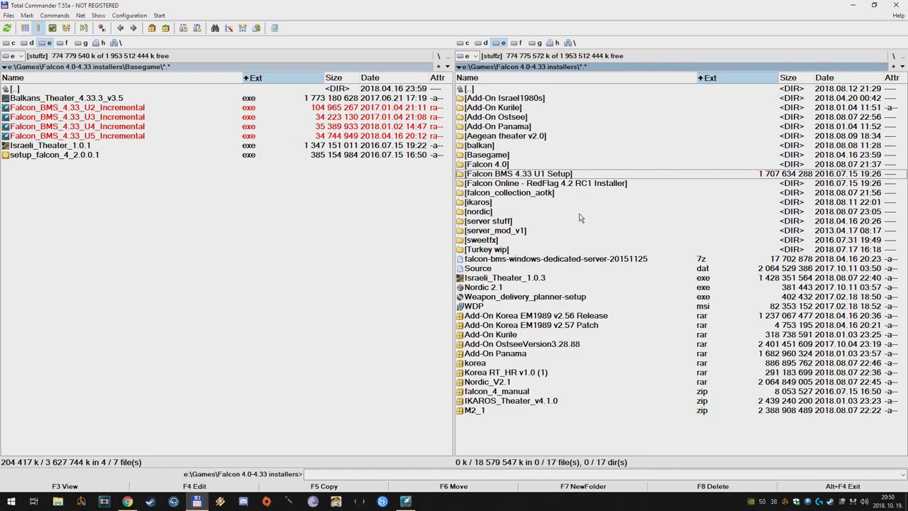
pyautogui.doubleClick(521, 174)
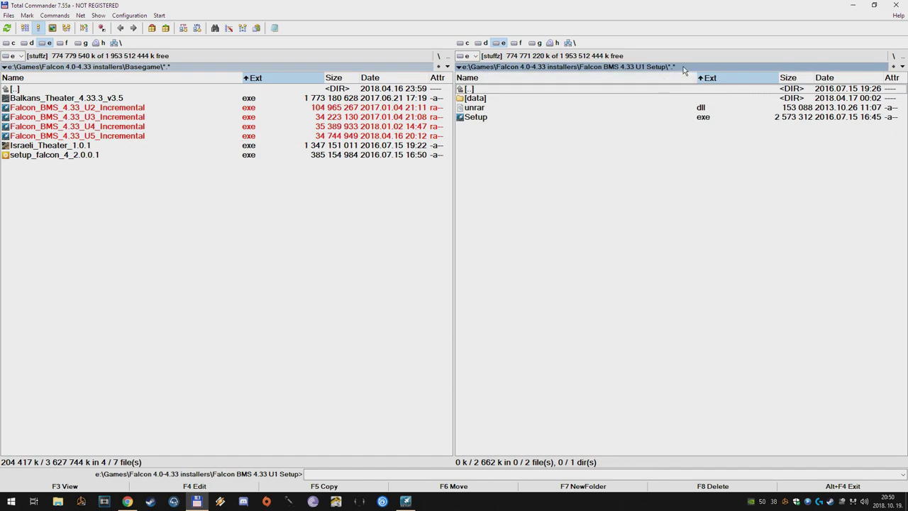
pyautogui.doubleClick(546, 90)
pyautogui.doubleClick(514, 174)
pyautogui.doubleClick(495, 99)
pyautogui.moveTo(509, 140); pyautogui.dragTo(529, 164)
pyautogui.click(529, 164)
# Step: Unmark the incremental installers, run the Falcon BMS 4.33 U2 installer to inspect its destination folder, and go back without installing
pyautogui.moveTo(97, 108); pyautogui.dragTo(94, 134)
pyautogui.click(99, 108)
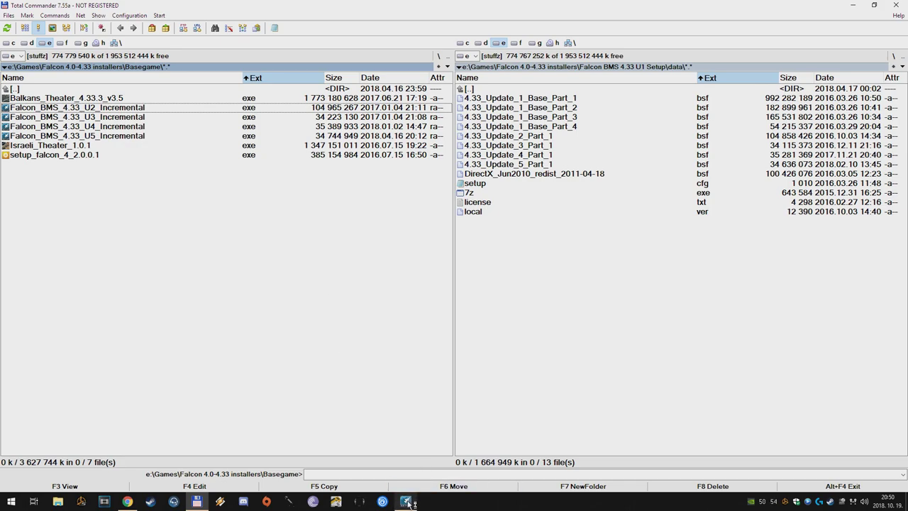
pyautogui.moveTo(408, 504)
pyautogui.click(522, 305)
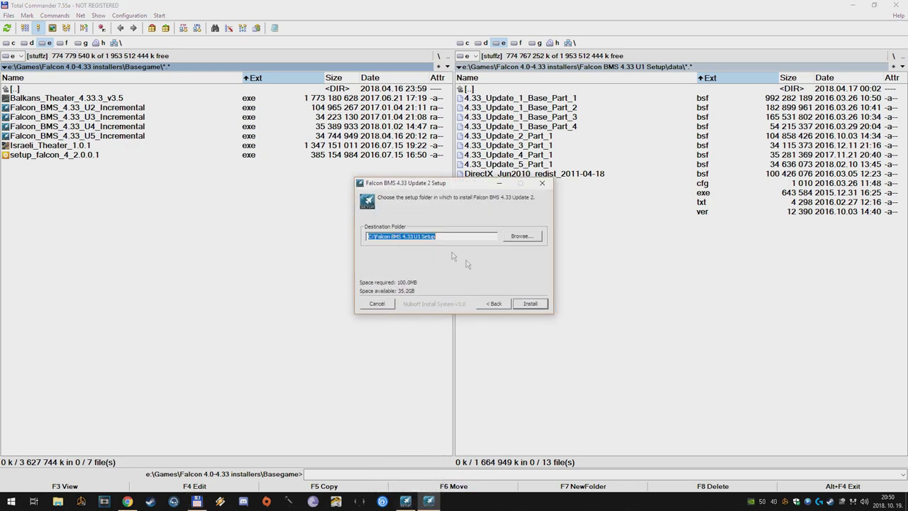
pyautogui.click(377, 238)
pyautogui.moveTo(374, 237); pyautogui.dragTo(454, 238)
pyautogui.click(445, 238)
pyautogui.moveTo(368, 239); pyautogui.dragTo(463, 242)
pyautogui.click(448, 237)
pyautogui.click(493, 304)
pyautogui.click(542, 182)
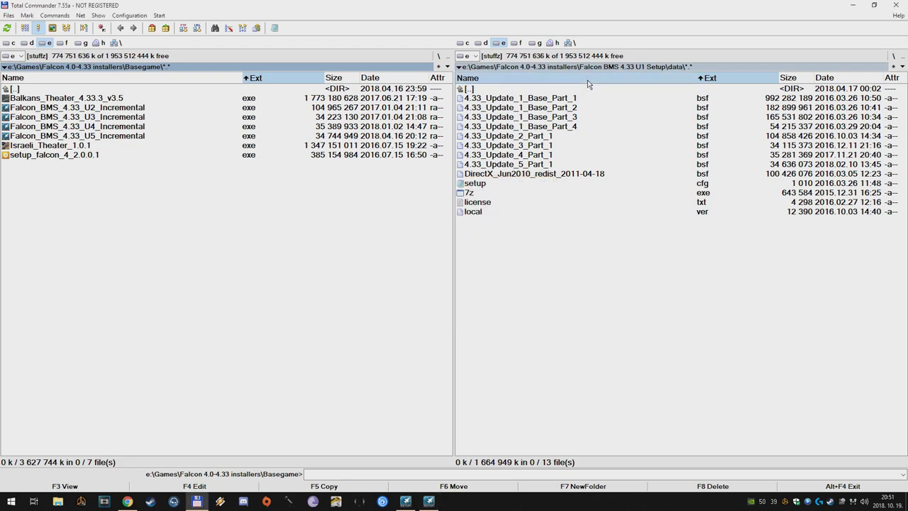
# Step: Run Setup from the Falcon BMS 4.33 U1 Setup folder, examine its downloaded and installed product updates, and cancel it
pyautogui.click(678, 96)
pyautogui.press('BackSpace')
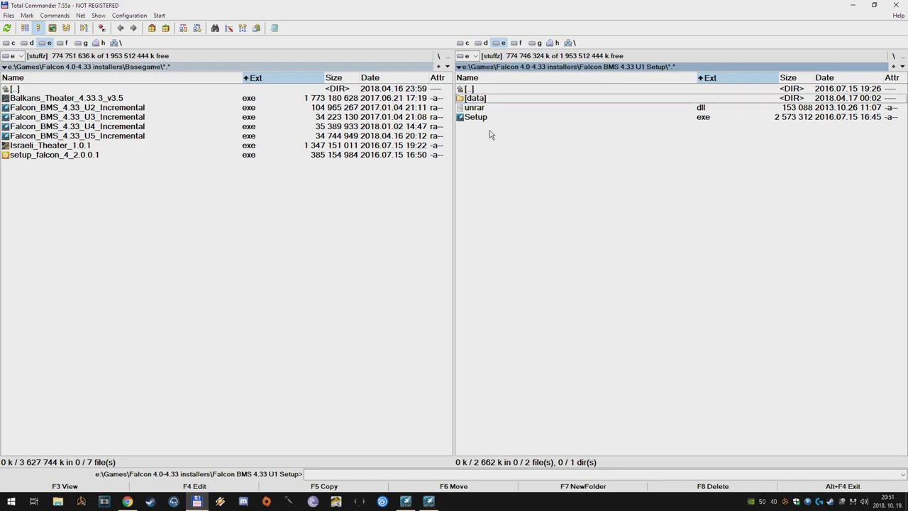
pyautogui.press('Down')
pyautogui.press('Down')
pyautogui.press('Return')
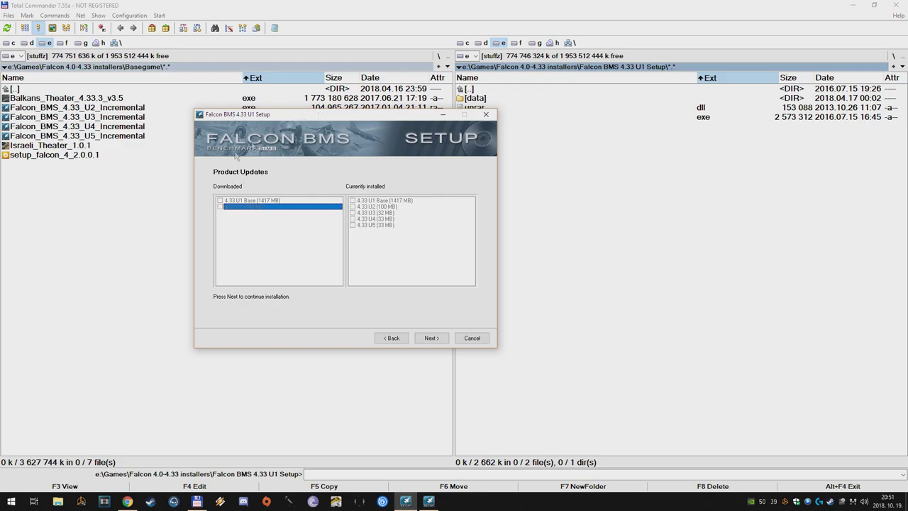
pyautogui.press('Up')
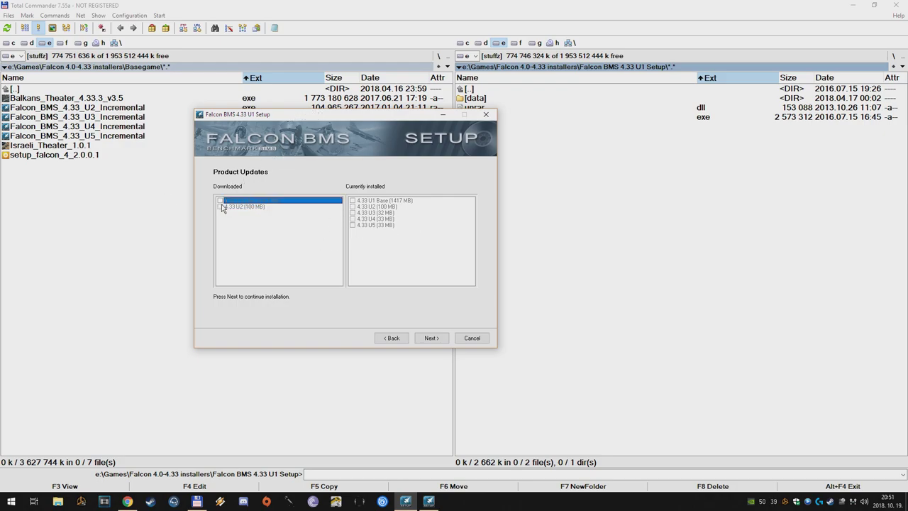
pyautogui.click(221, 206)
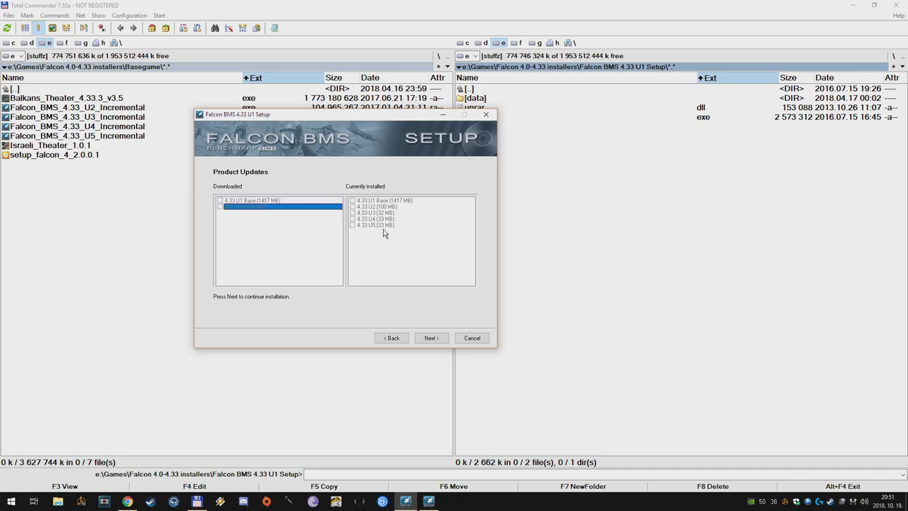
pyautogui.click(472, 338)
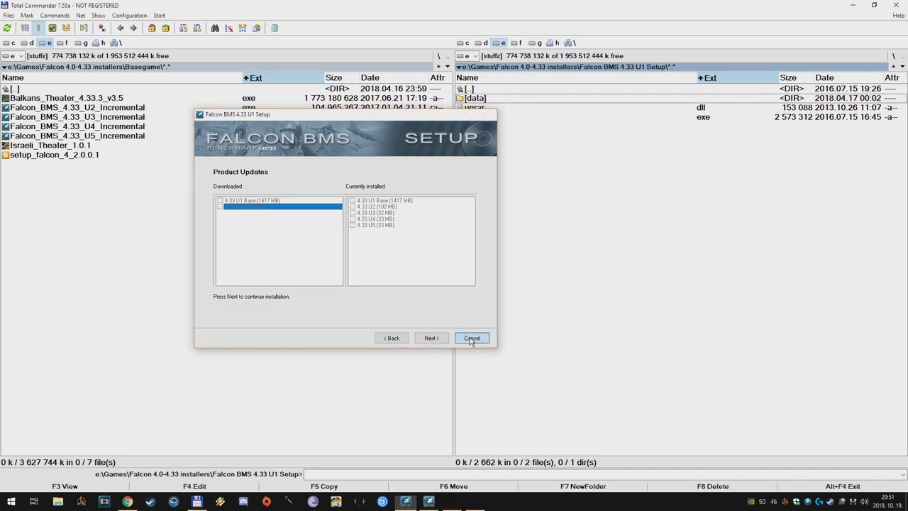
# Step: Return to the Falcon 4.0-4.33 installers directory and highlight the Falcon BMS 4.33 U1 Setup folder
pyautogui.press('BackSpace')
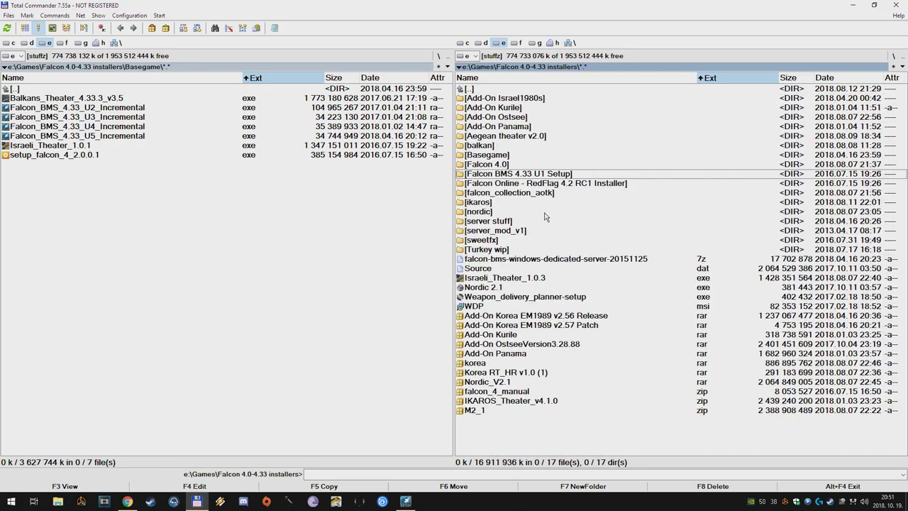
pyautogui.press('BackSpace')
pyautogui.press('Return')
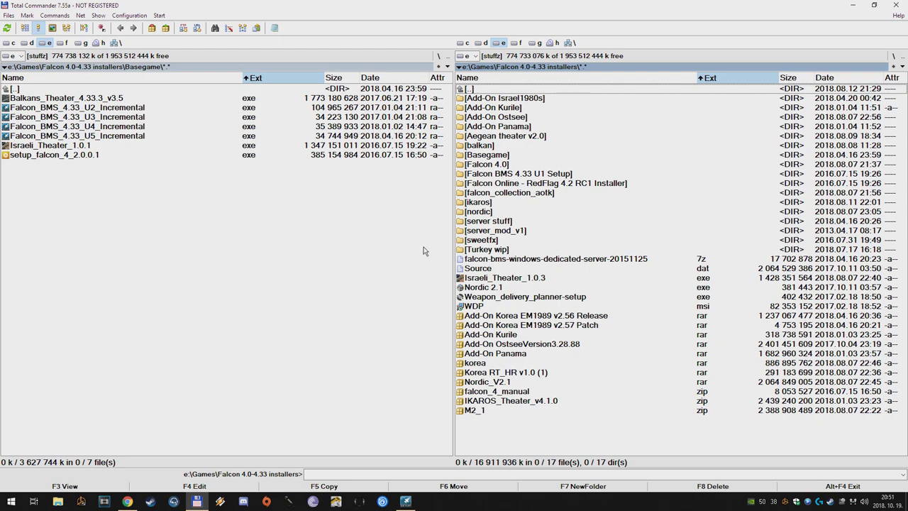
pyautogui.click(522, 174)
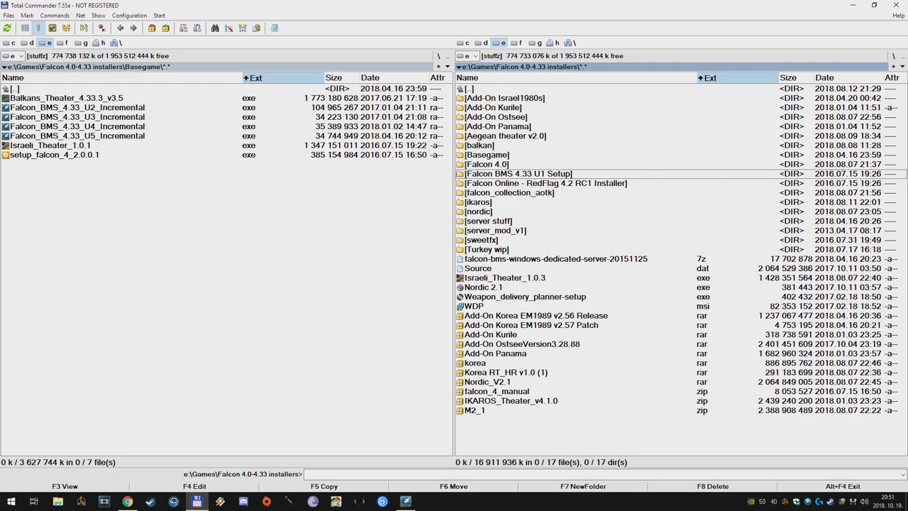
# Step: Minimize the open windows to reach the desktop, cancel the Falcon BMS 4.33 Update 2 Setup, and point out the Falcon BMS shortcut
pyautogui.hotkey('alt', 'Tab')
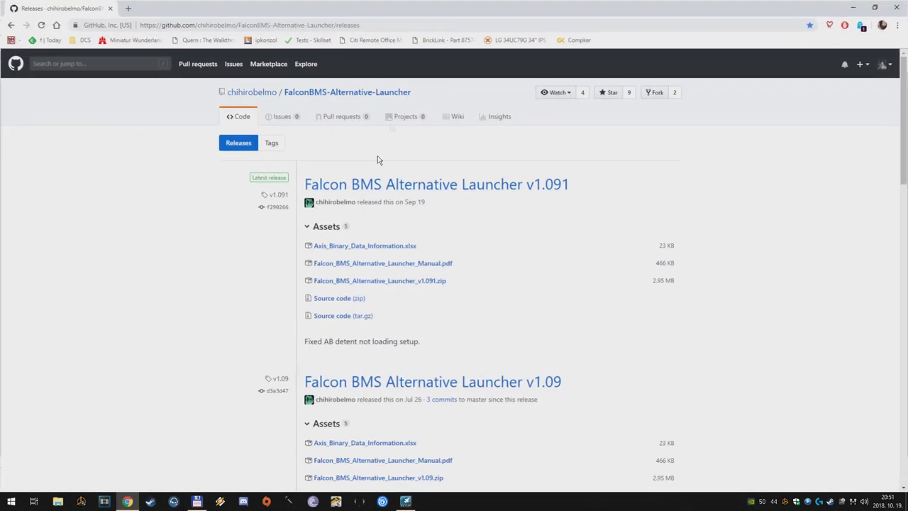
pyautogui.click(860, 5)
pyautogui.click(853, 6)
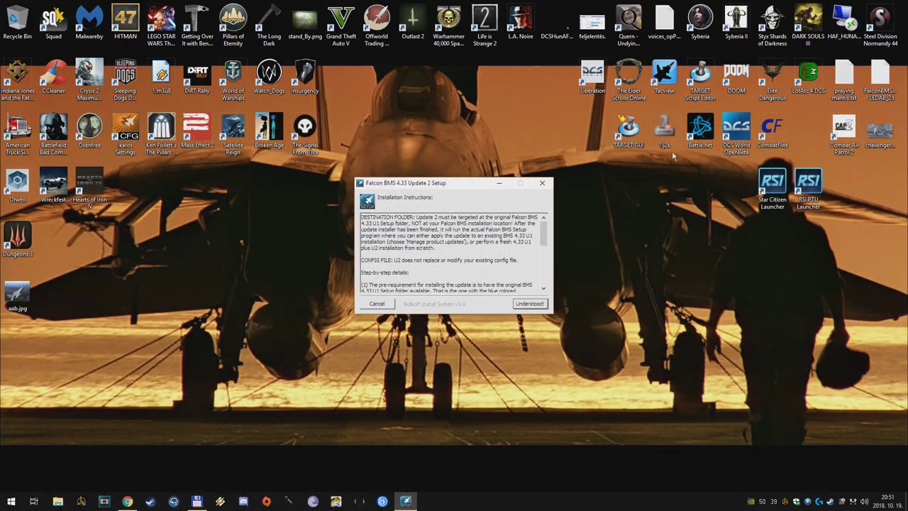
pyautogui.click(361, 305)
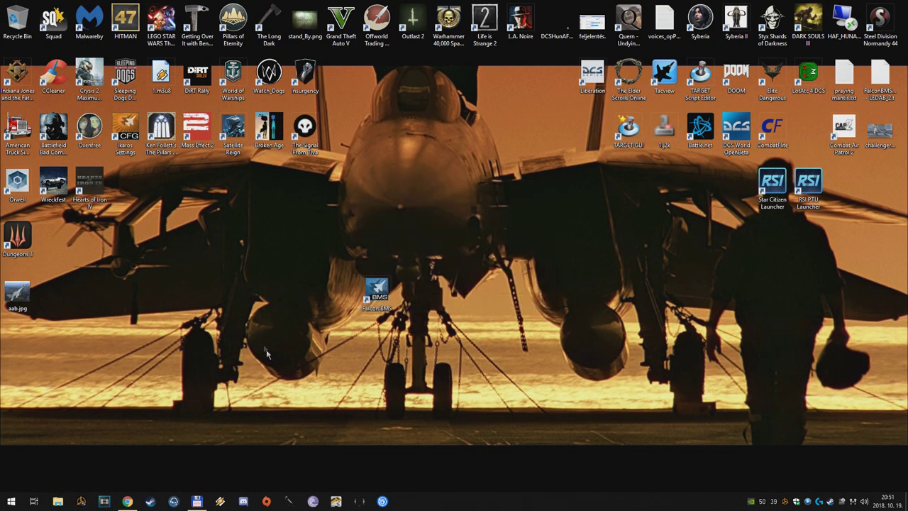
pyautogui.moveTo(434, 319); pyautogui.dragTo(369, 241)
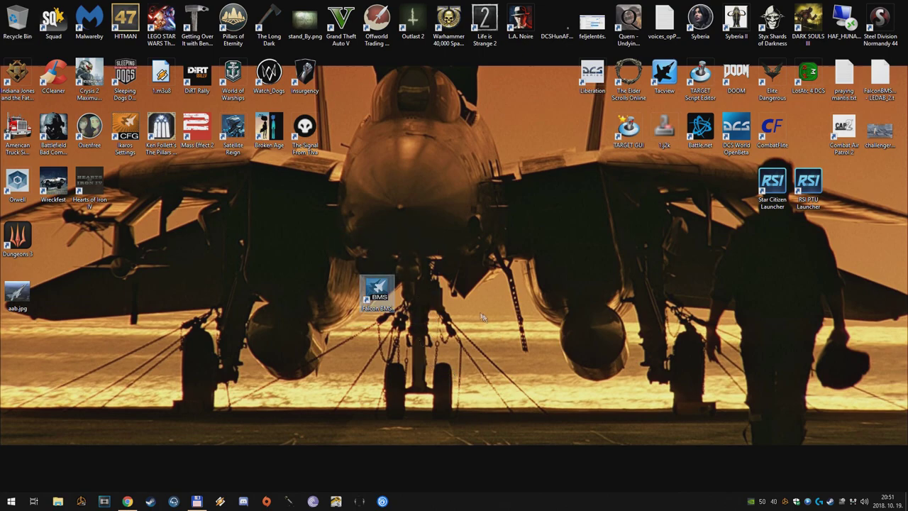
pyautogui.click(436, 316)
# Step: Download Falcon_BMS_Alternative_Launcher_v1.091.zip from the GitHub releases page in Chrome and look over the files inside the archive
pyautogui.click(128, 501)
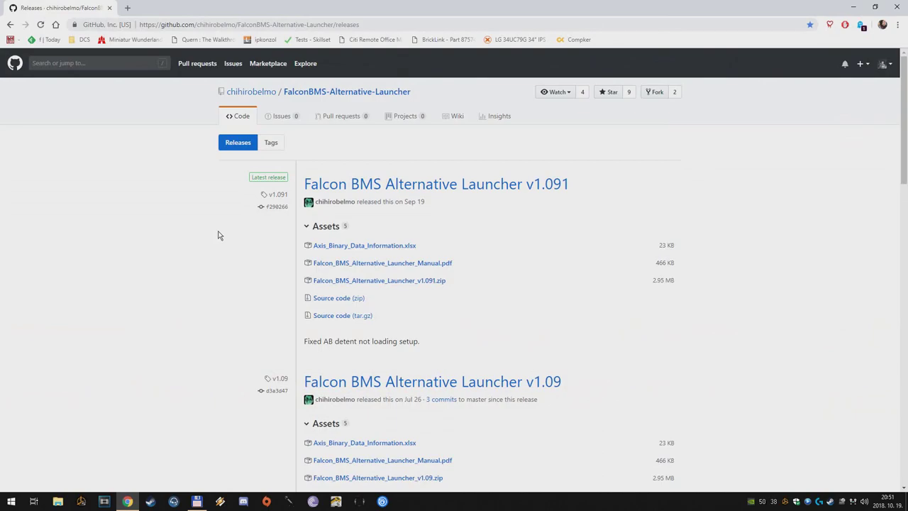
pyautogui.click(361, 281)
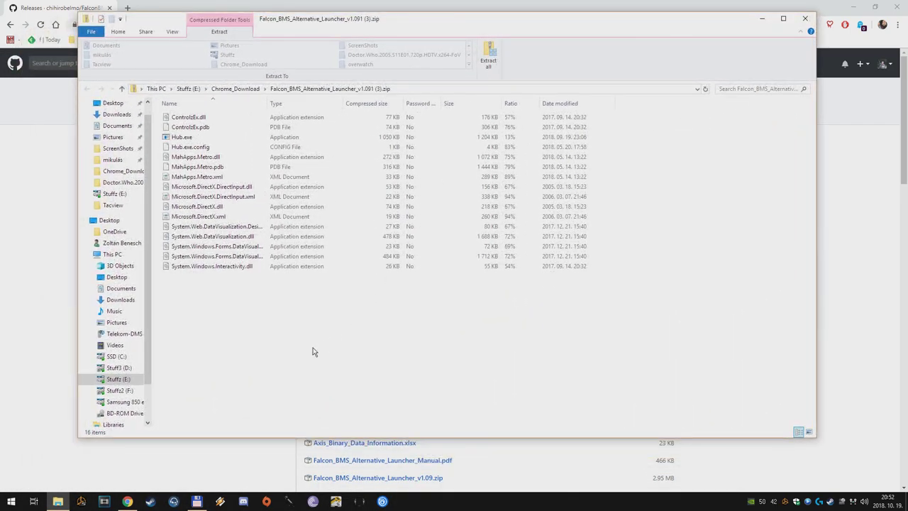
pyautogui.moveTo(251, 327); pyautogui.dragTo(169, 109)
pyautogui.moveTo(219, 304); pyautogui.dragTo(191, 112)
pyautogui.click(266, 314)
# Step: Switch to Total Commander and open the g:\Falcon BMS\Bin\x86 folder
pyautogui.click(57, 501)
pyautogui.click(196, 501)
pyautogui.click(533, 42)
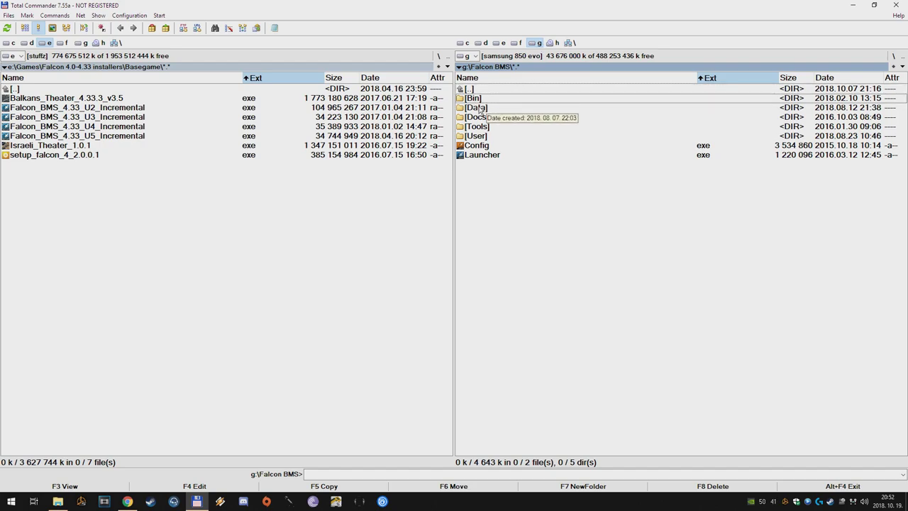
pyautogui.doubleClick(480, 110)
pyautogui.doubleClick(497, 90)
pyautogui.doubleClick(474, 98)
pyautogui.doubleClick(504, 107)
# Step: Mark all the files in the g:\Falcon BMS\Bin\x86 folder
pyautogui.hotkey('ctrl', 'a')
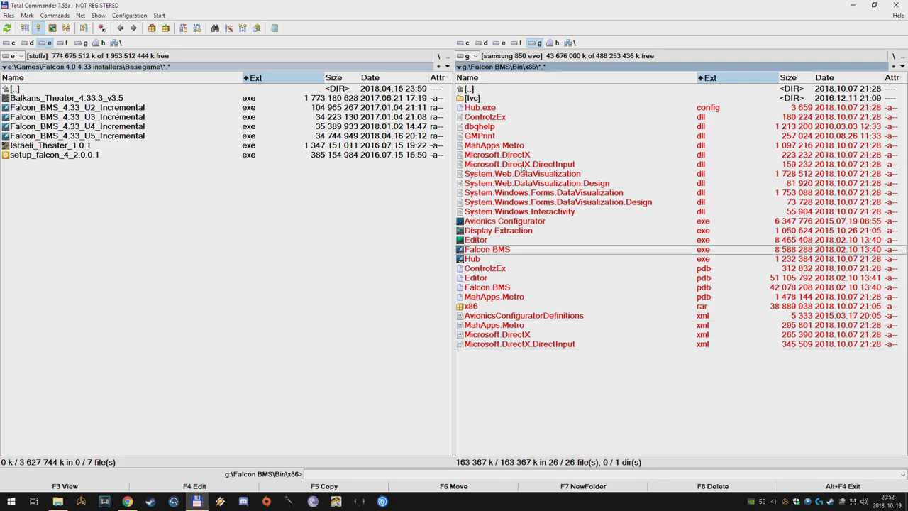
pyautogui.click(512, 363)
pyautogui.hotkey('ctrl', 'a')
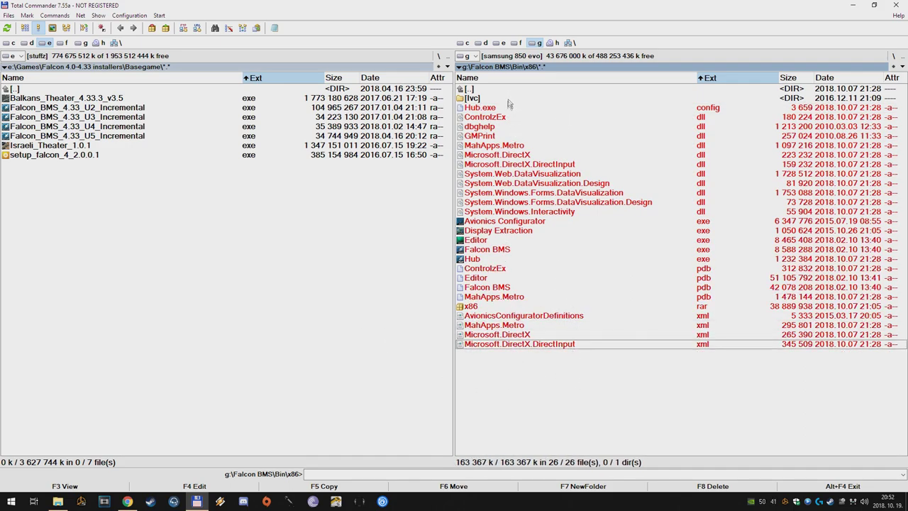
# Step: Select the Hub executable in the Bin\x86 folder and switch to the Alternative Launcher releases page in Chrome
pyautogui.click(531, 260)
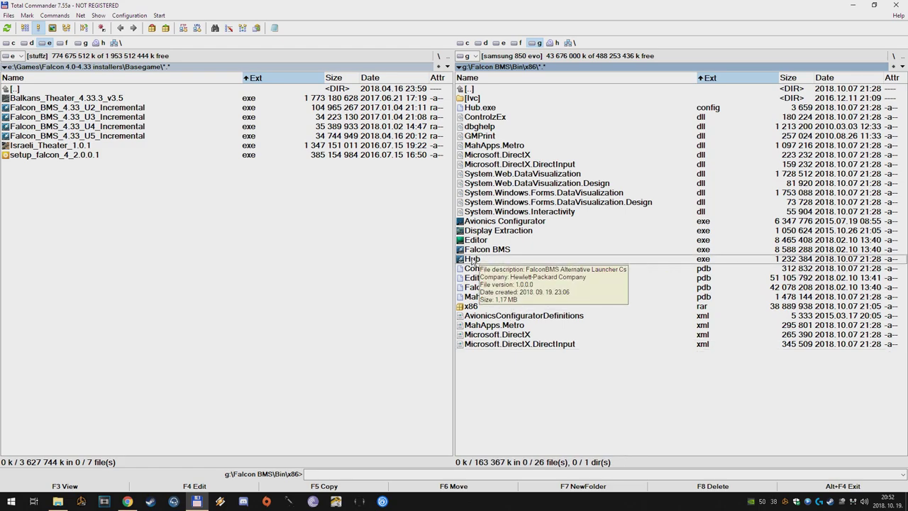
pyautogui.click(127, 502)
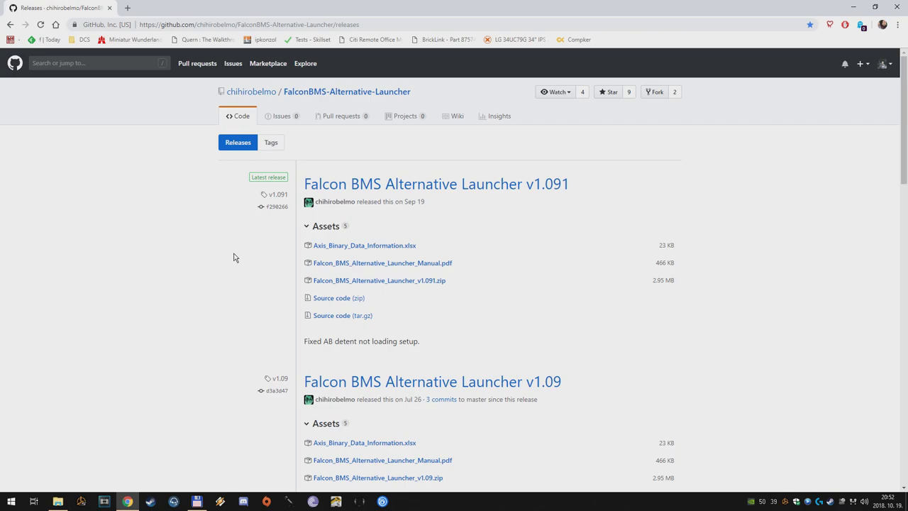
pyautogui.click(334, 22)
pyautogui.click(141, 187)
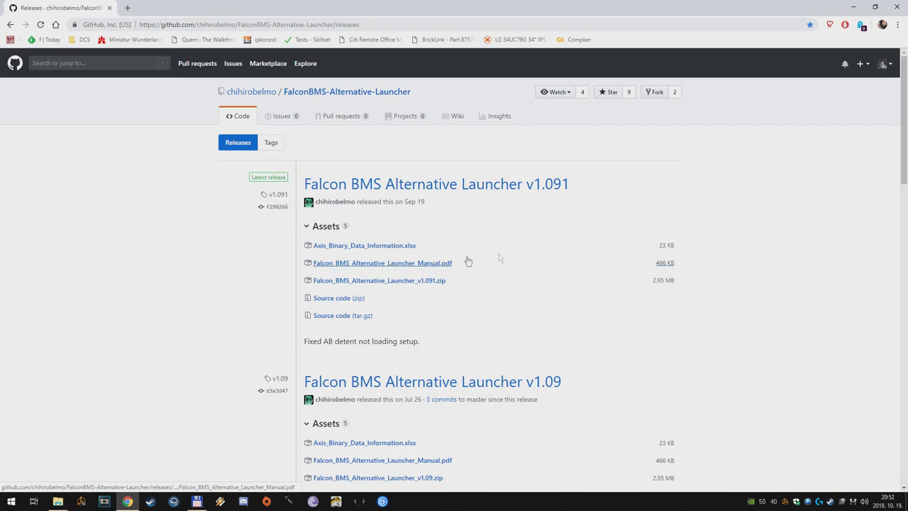
# Step: Close Chrome, Total Commander and the launcher archive window to return to the desktop
pyautogui.click(898, 7)
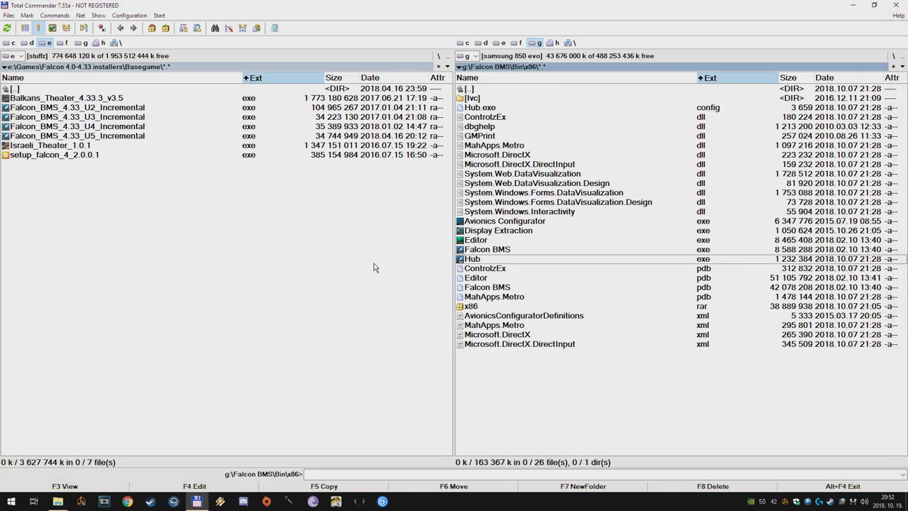
pyautogui.click(895, 5)
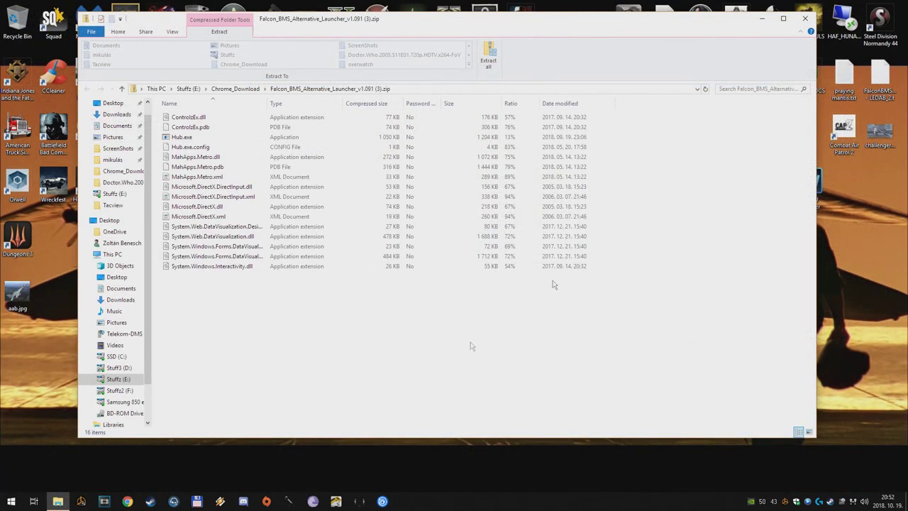
pyautogui.click(804, 19)
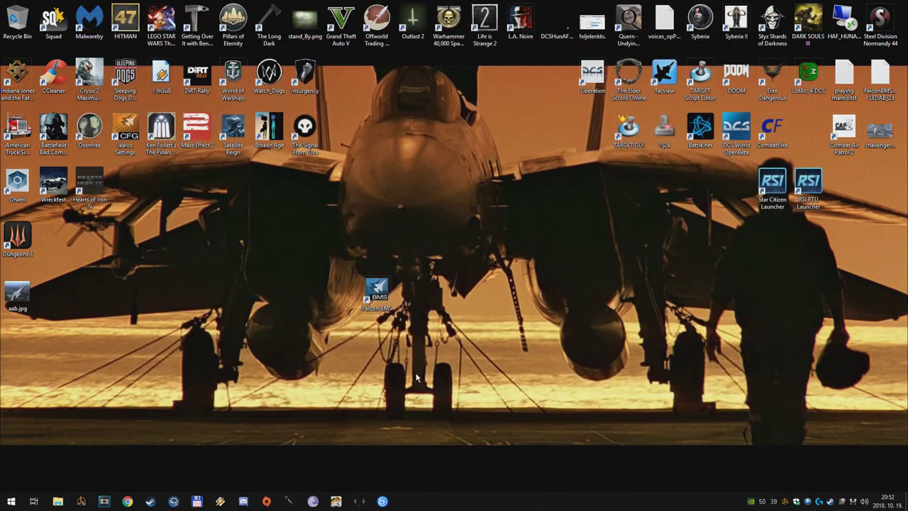
# Step: Launch Falcon BMS from the desktop and examine the flight control axes, the Roll assignment, and the avionics and radio axes
pyautogui.doubleClick(381, 290)
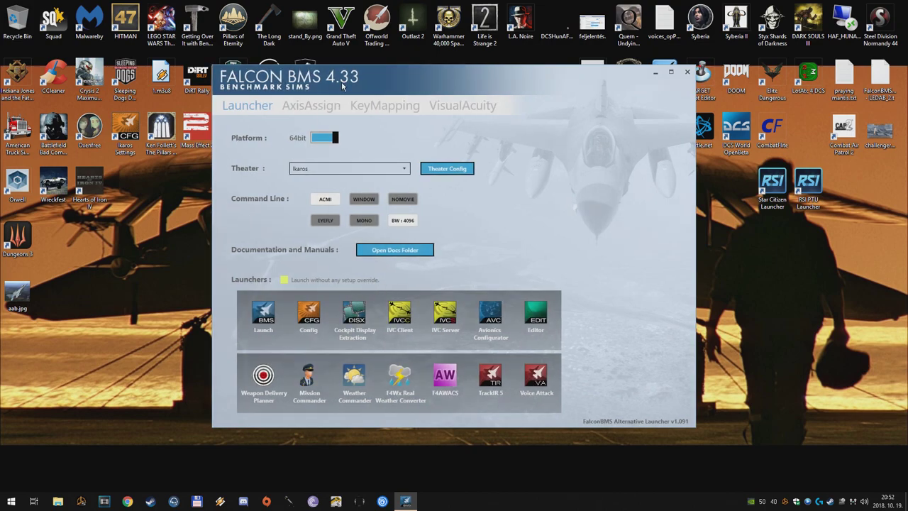
pyautogui.click(321, 106)
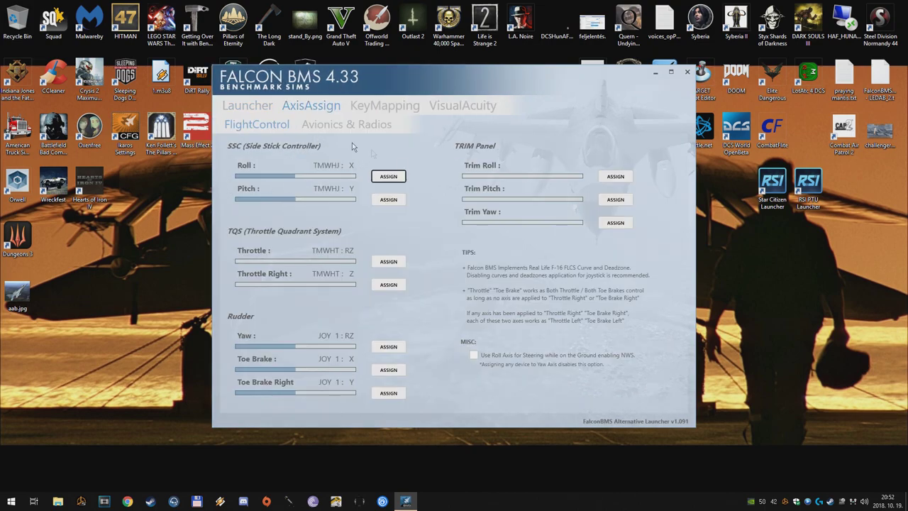
pyautogui.click(393, 178)
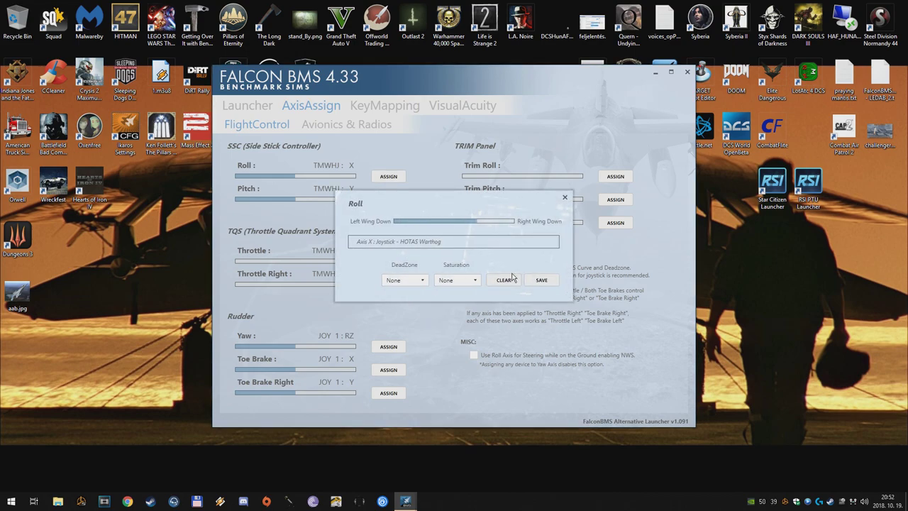
pyautogui.click(574, 214)
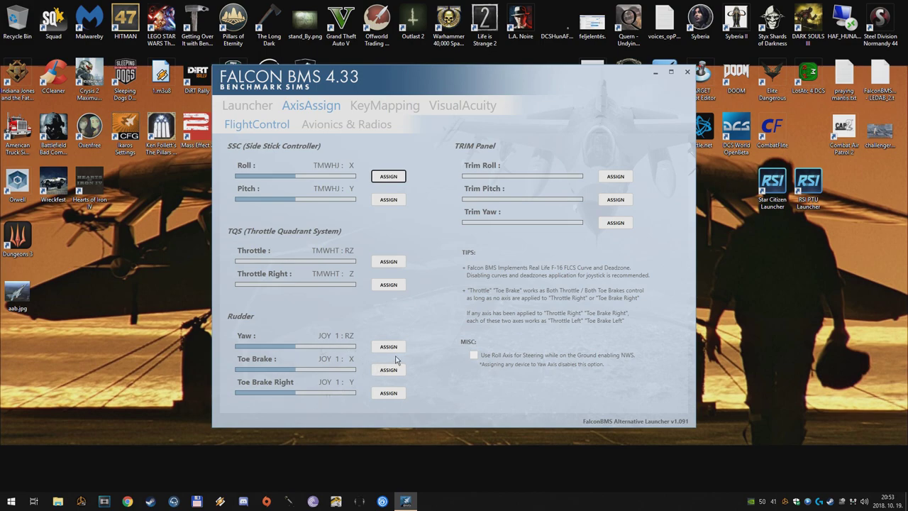
pyautogui.click(340, 127)
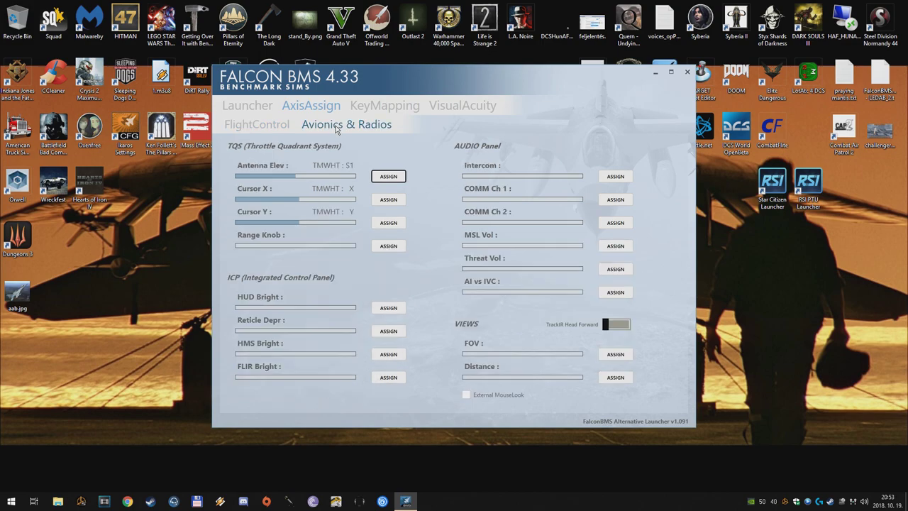
# Step: Open the key mappings, select TQS: DOGFIGHT Switch - MRM Override, and cycle the invoke mode through Keyup back to Both
pyautogui.click(381, 105)
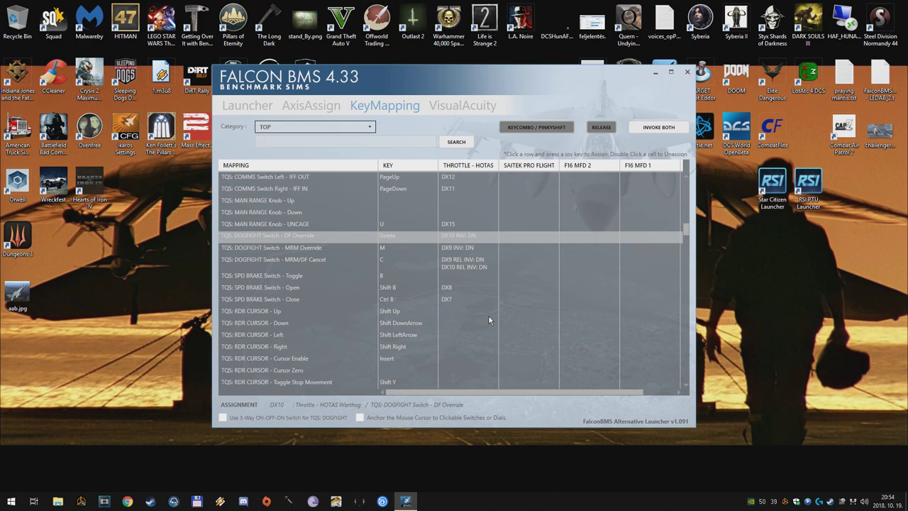
pyautogui.click(461, 236)
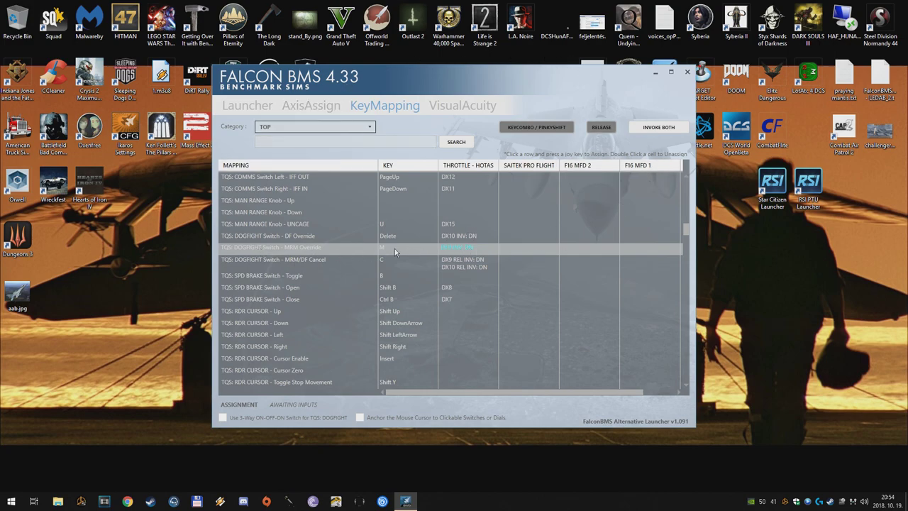
pyautogui.click(674, 130)
pyautogui.click(666, 132)
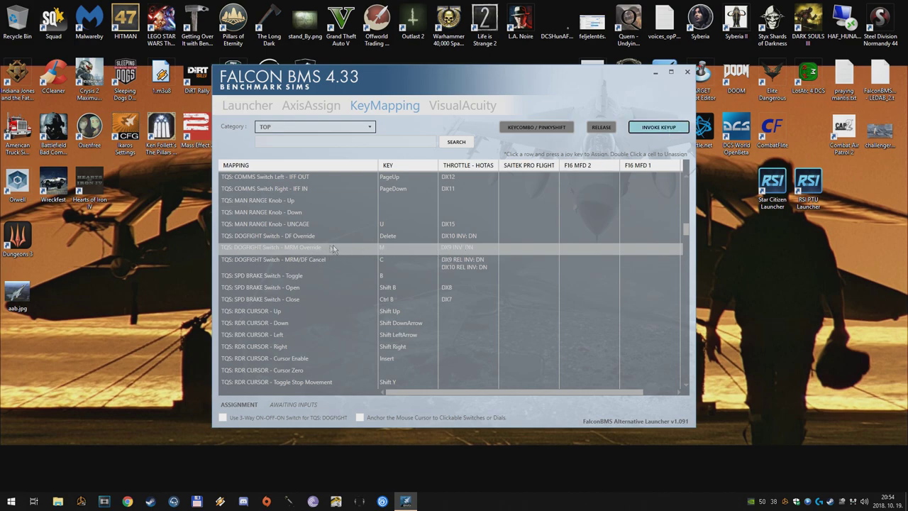
pyautogui.click(636, 130)
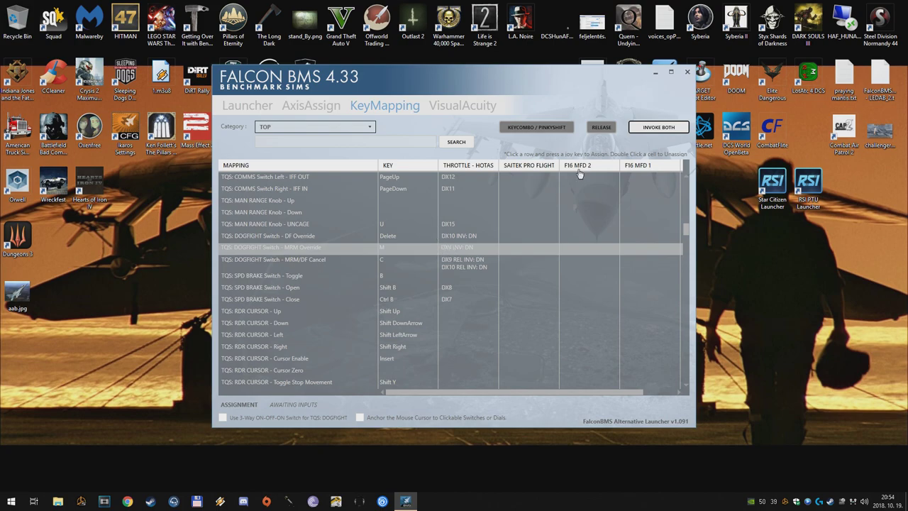
# Step: Switch the invoke mode to Keyon, clear the throttle assignments of the MRM Override row, and close the launcher
pyautogui.click(488, 247)
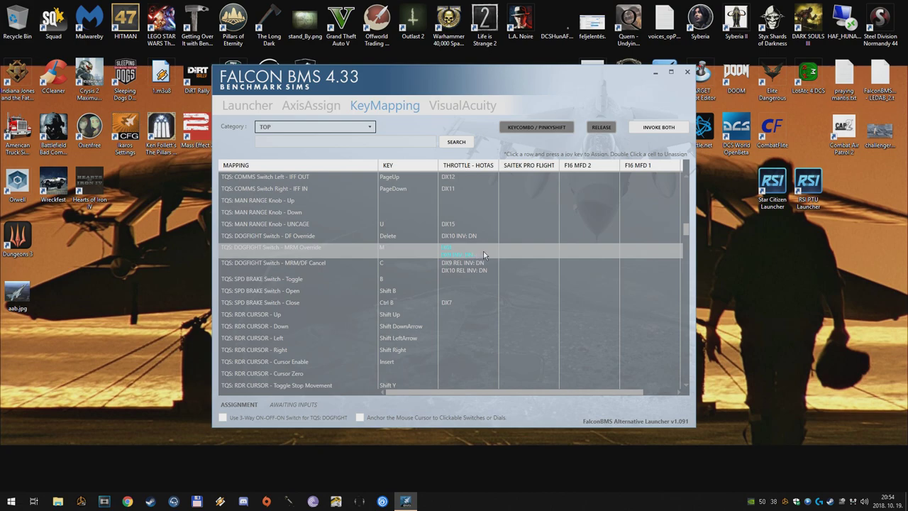
pyautogui.click(668, 130)
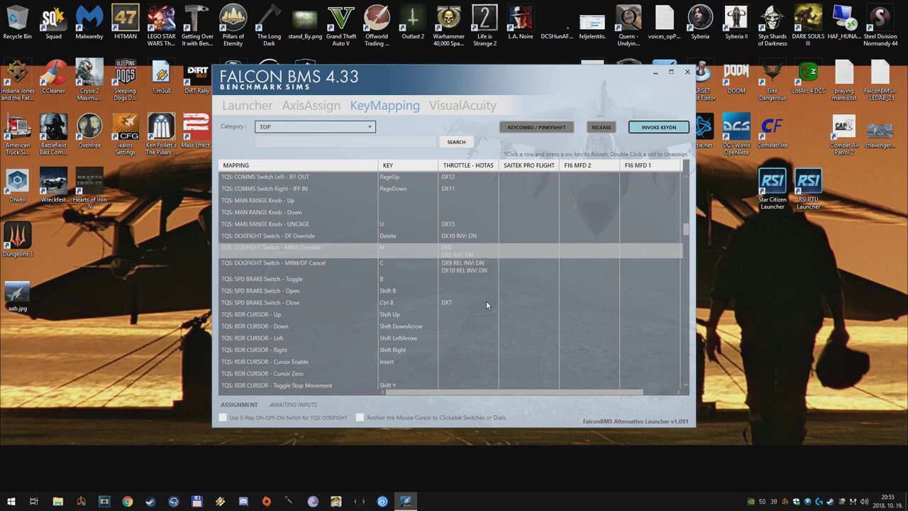
pyautogui.click(458, 253)
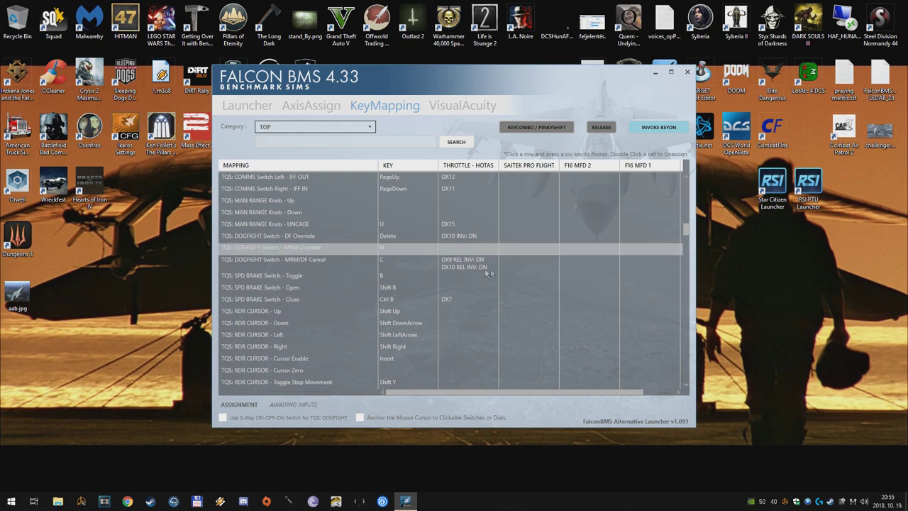
pyautogui.hotkey('alt', 'F4')
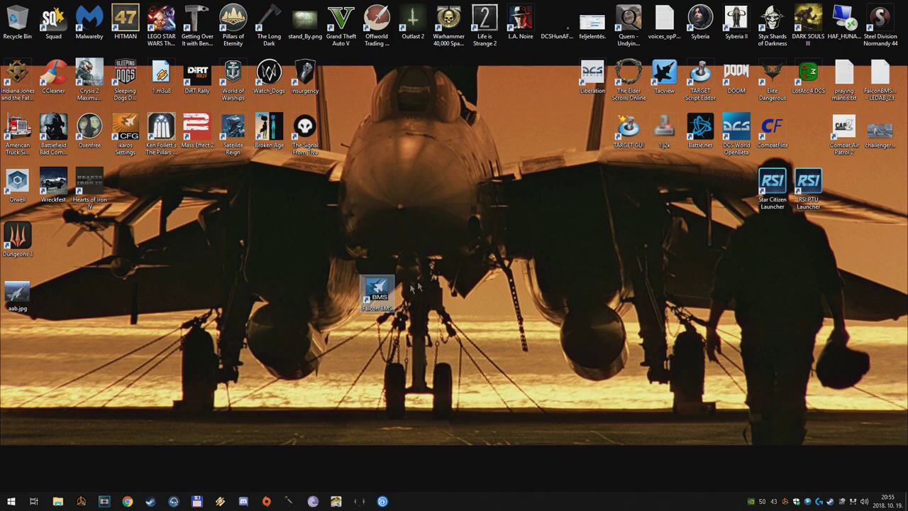
# Step: Reopen the Falcon BMS launcher and examine the TQS: SPD BRAKE Switch Open and Close key mappings
pyautogui.doubleClick(377, 292)
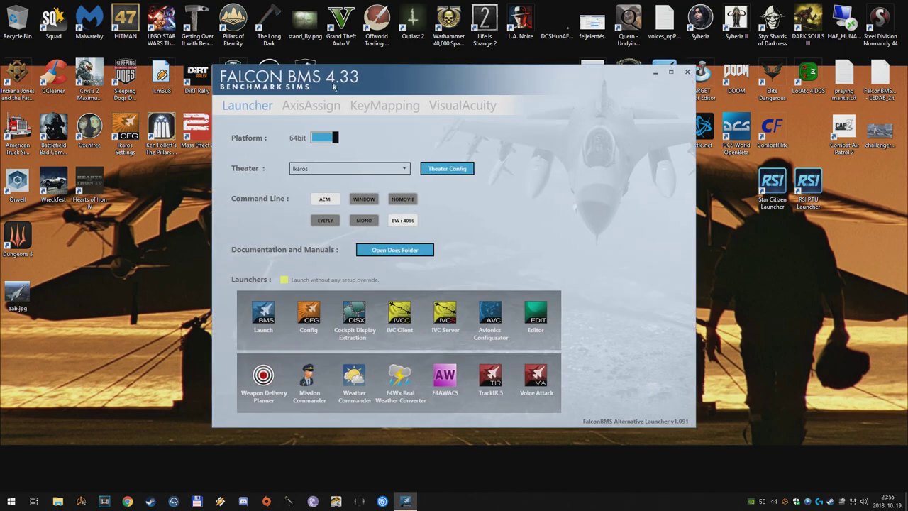
pyautogui.click(385, 105)
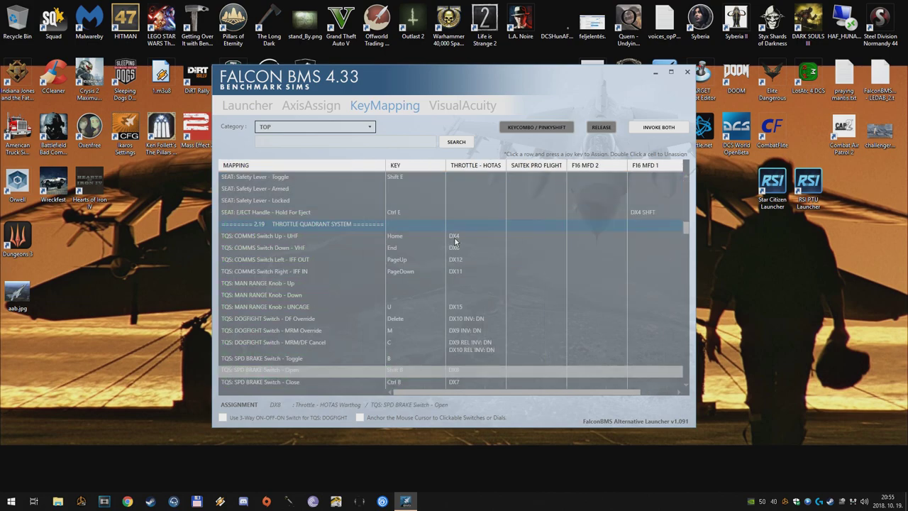
pyautogui.scroll(-3, 528, 317)
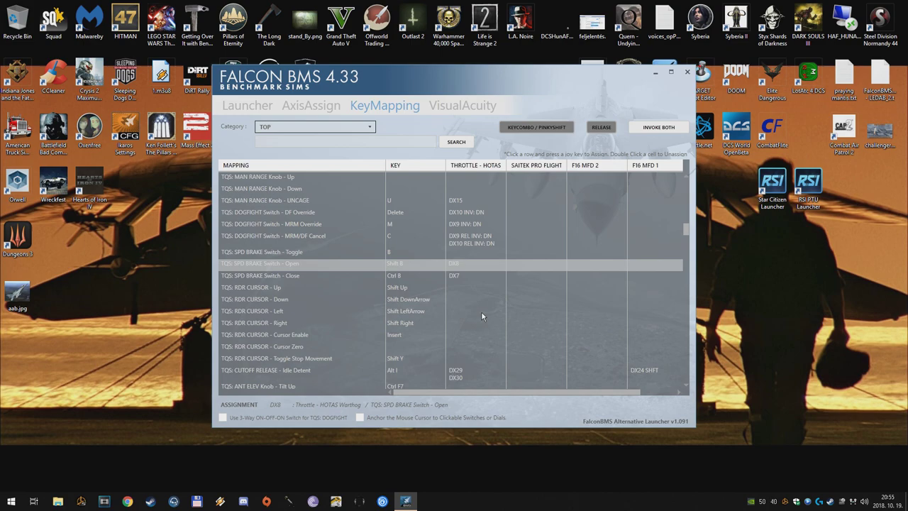
pyautogui.press('Down')
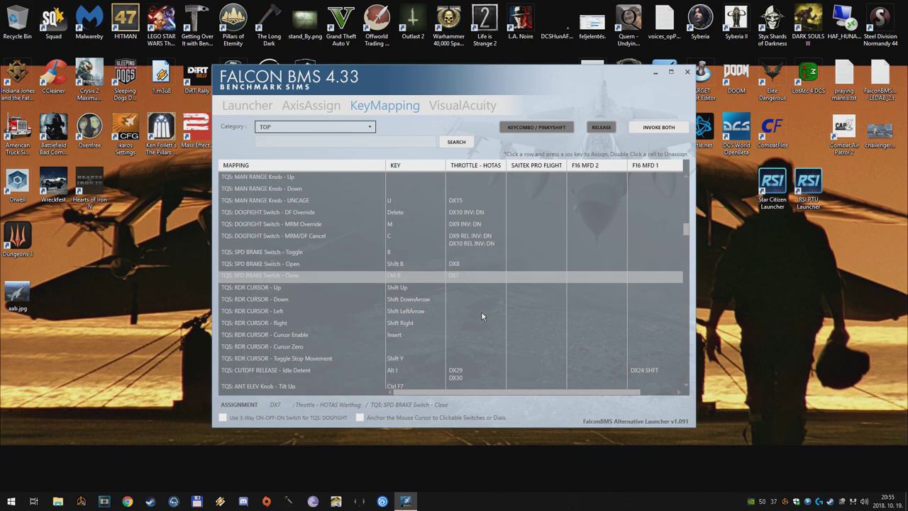
# Step: Examine the HOTAS throttle button mappings for the COMMS switches, the waypoint shortcuts and the gear panel
pyautogui.press('Up')
pyautogui.press('Up')
pyautogui.press('Up')
pyautogui.press('Up')
pyautogui.press('Up')
pyautogui.press('Up')
pyautogui.press('Up')
pyautogui.press('Up')
pyautogui.press('Up')
pyautogui.press('Up')
pyautogui.press('Up')
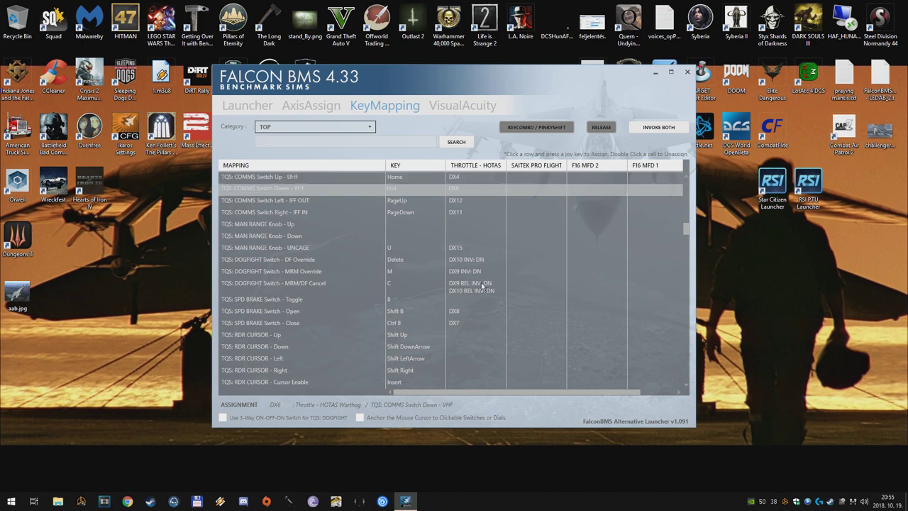
pyautogui.press('Up')
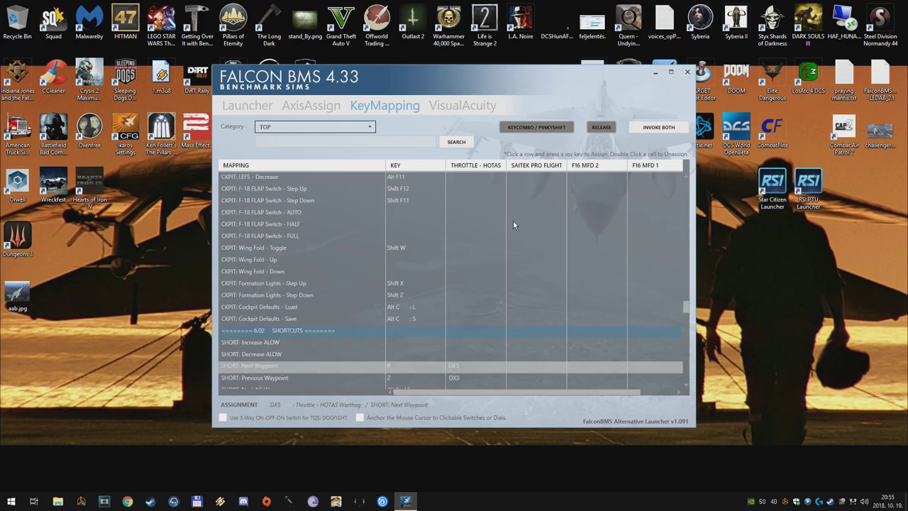
pyautogui.press('Down')
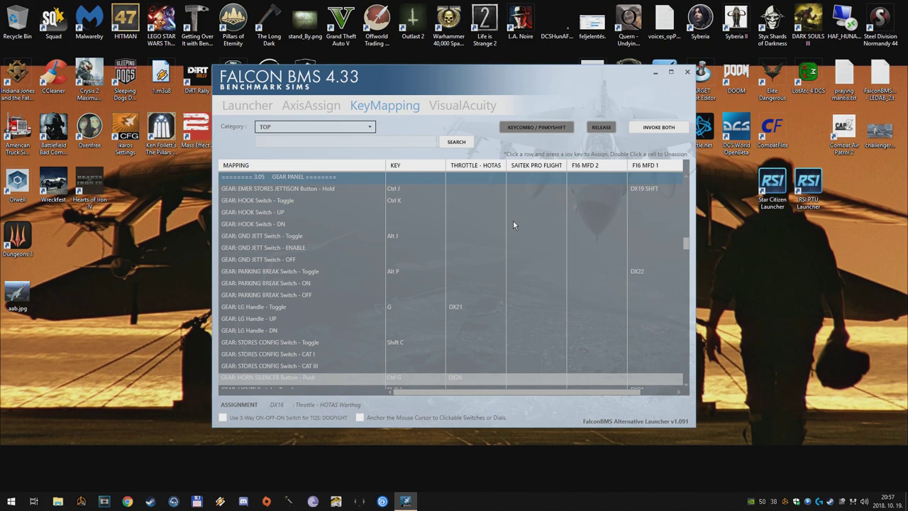
# Step: Review the axis assignments for avionics and radios, and return to the flight control axes
pyautogui.click(340, 112)
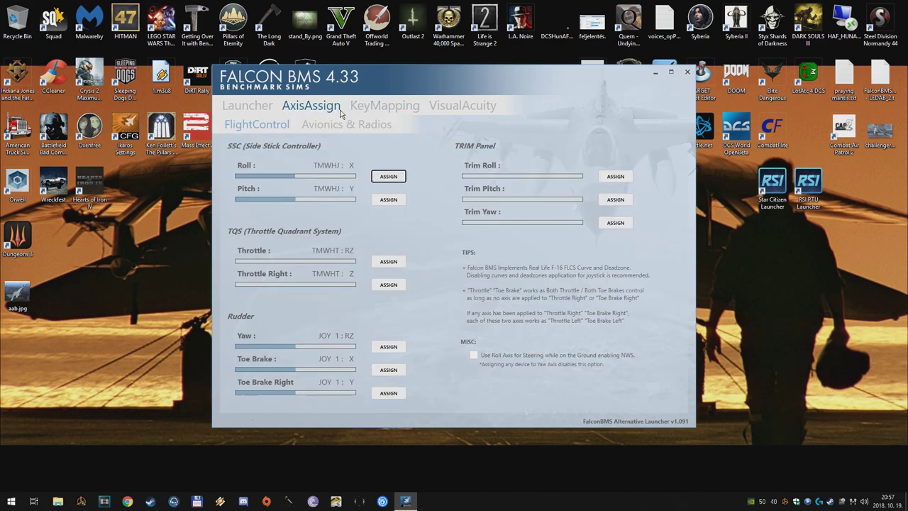
pyautogui.click(325, 128)
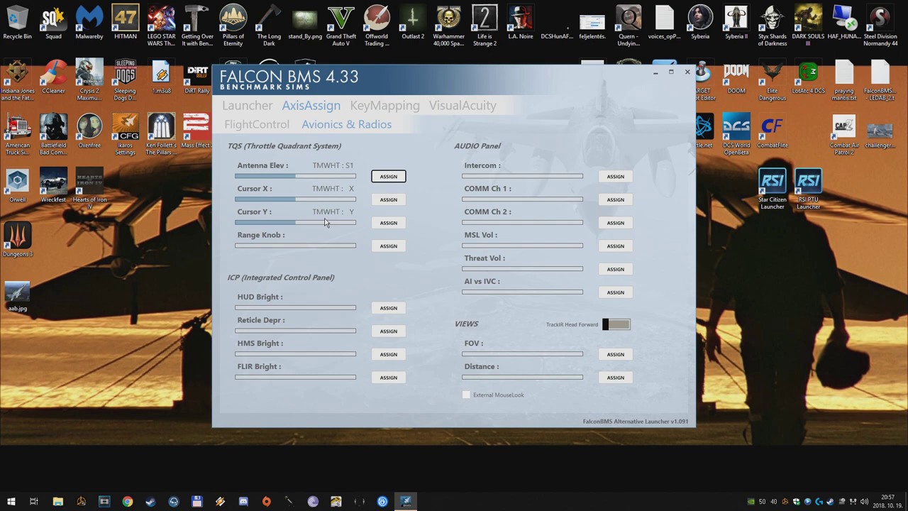
pyautogui.click(251, 128)
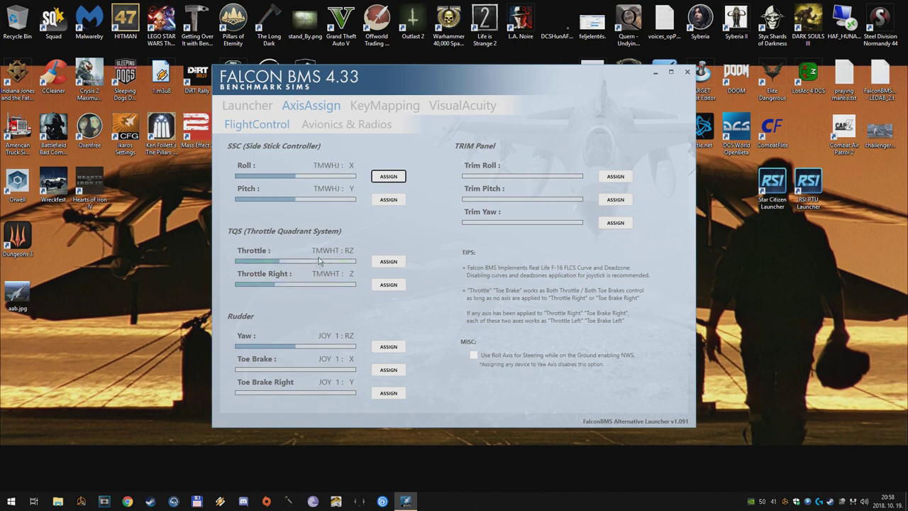
# Step: Try setting the idle detent for the Throttle axis and close its assignment dialog without saving
pyautogui.click(389, 262)
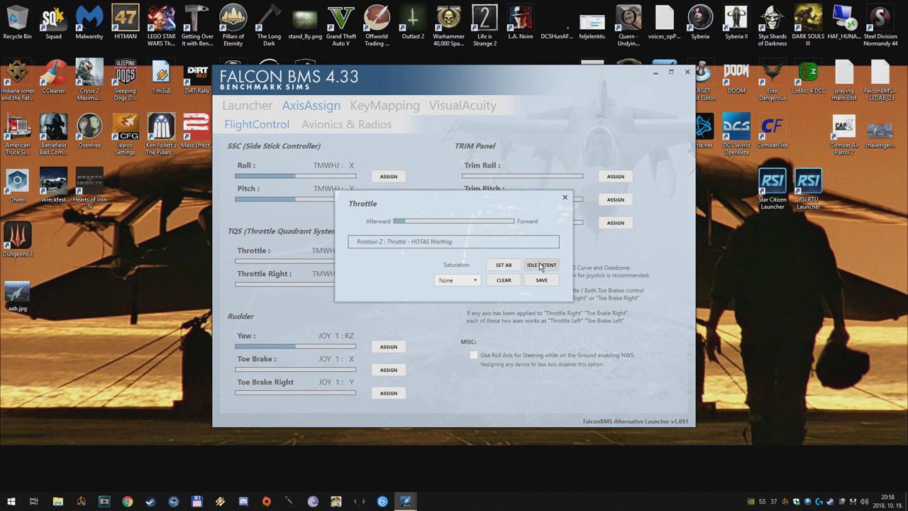
pyautogui.click(541, 266)
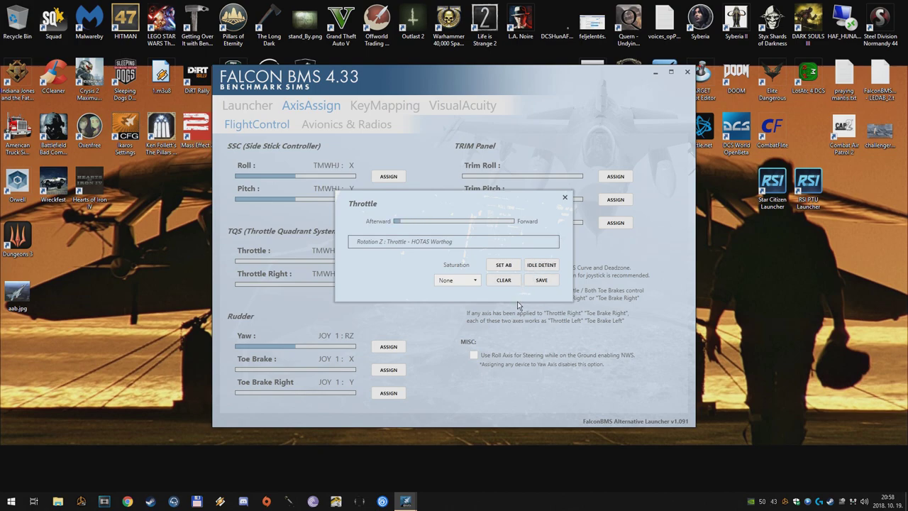
pyautogui.click(564, 197)
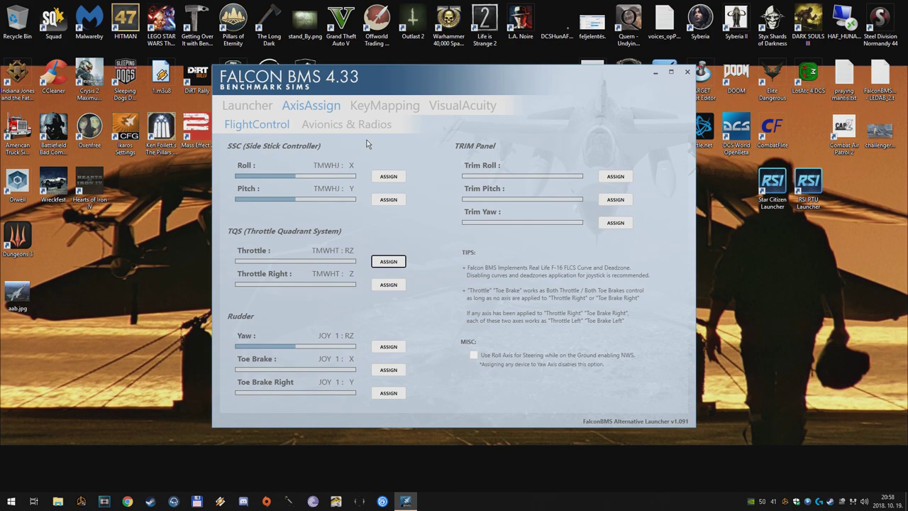
# Step: Return to the main launcher page and look over the available theaters, keeping Ikaros selected
pyautogui.click(247, 105)
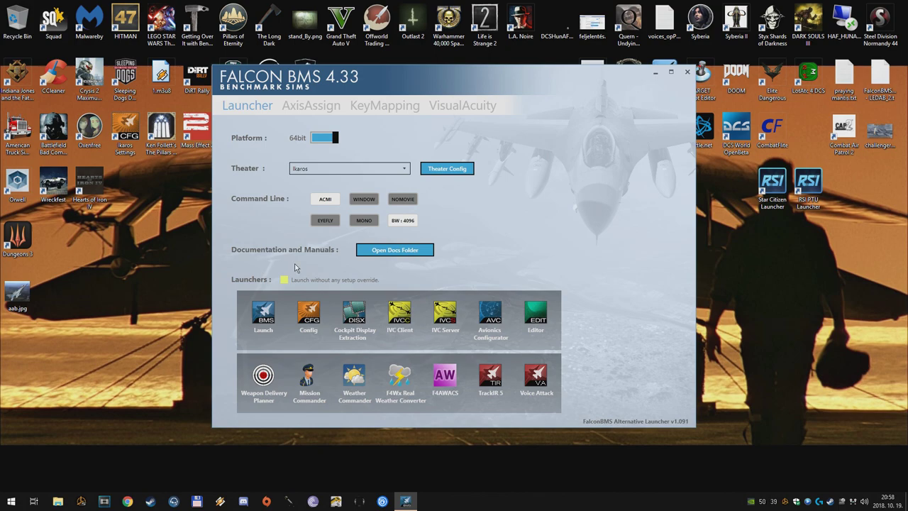
pyautogui.click(376, 171)
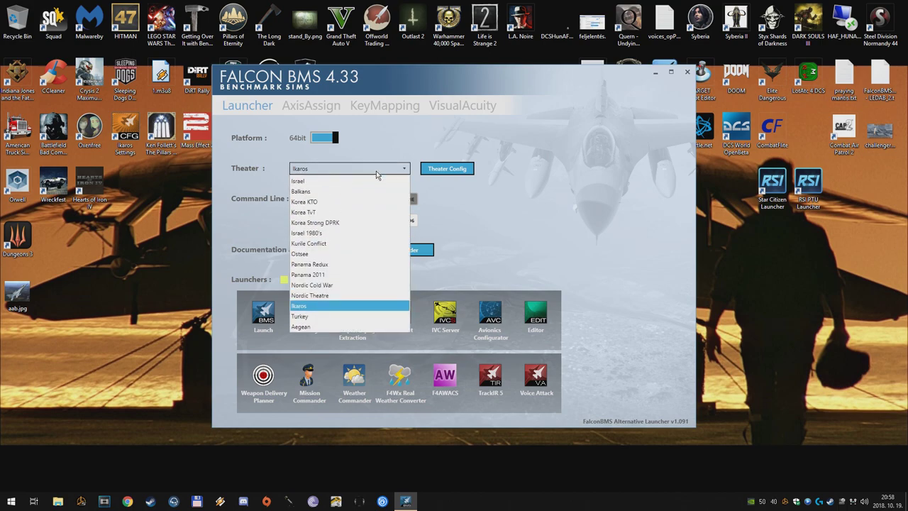
pyautogui.click(342, 170)
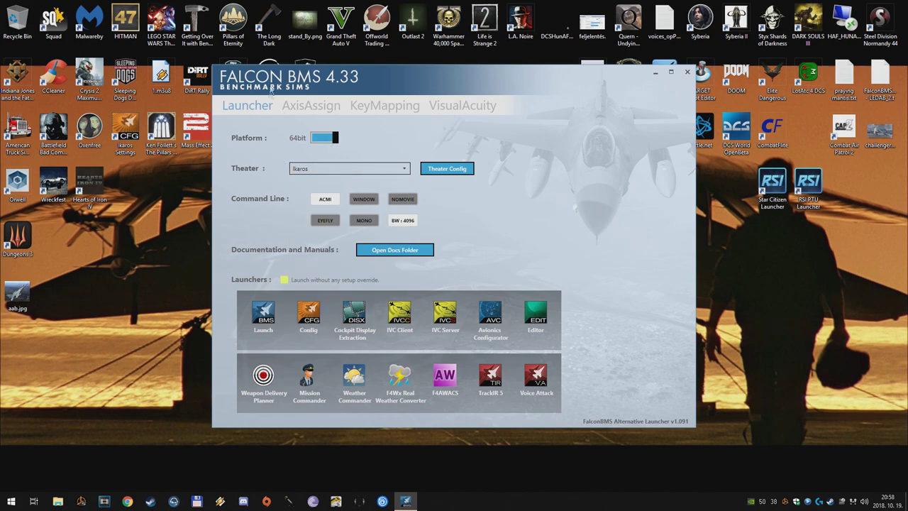
# Step: Examine the Smart Scaling resolution width and horizontal FOV fields in the visual acuity settings, and return to the main launcher page
pyautogui.click(458, 108)
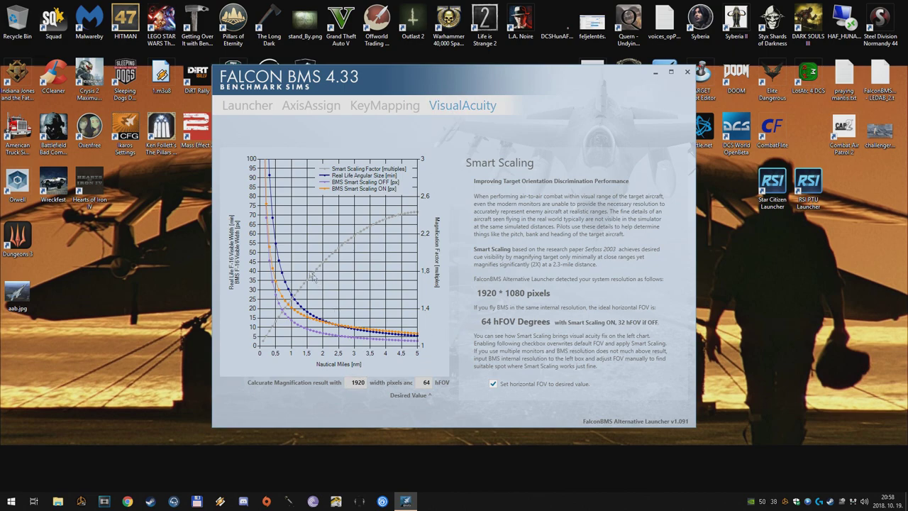
pyautogui.doubleClick(358, 382)
pyautogui.press('Tab')
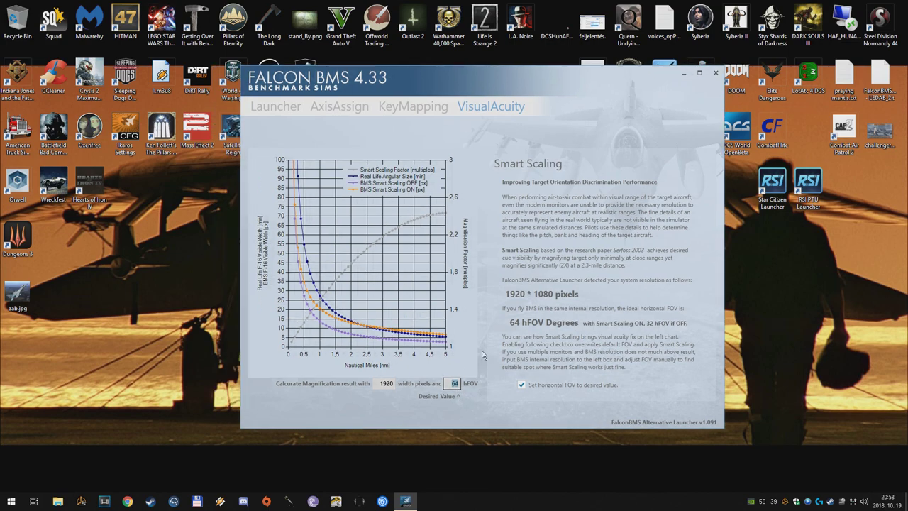
pyautogui.click(341, 110)
pyautogui.click(291, 107)
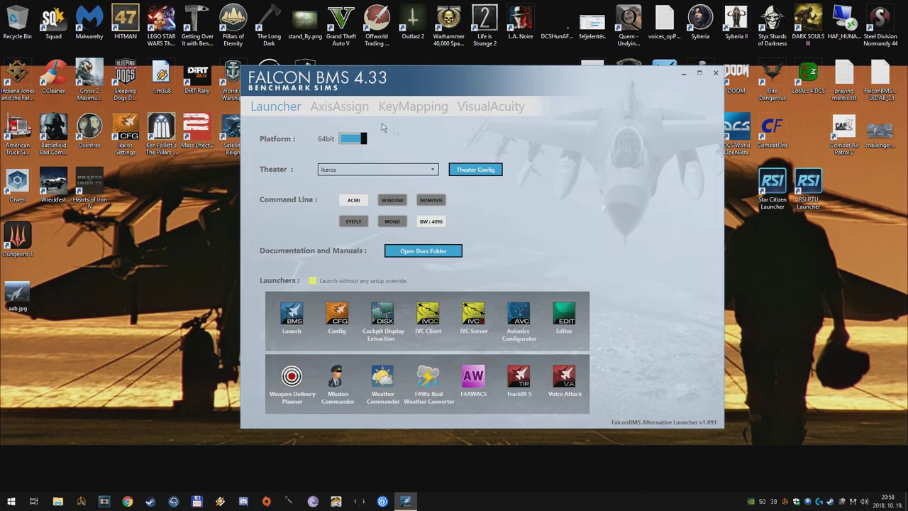
# Step: Check the launcher's theater choices, and switch to Total Commander to view the theater add-on folders in g:\Falcon BMS\Data
pyautogui.click(358, 172)
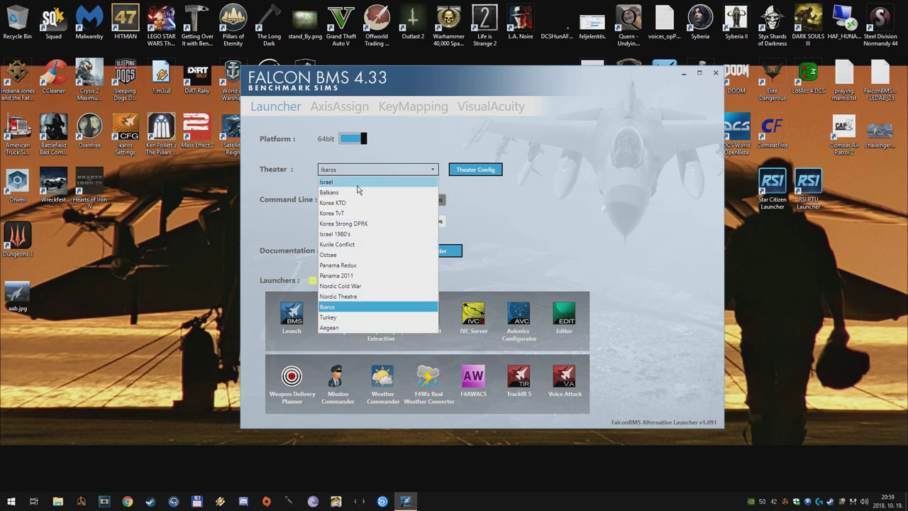
pyautogui.click(197, 501)
pyautogui.click(454, 313)
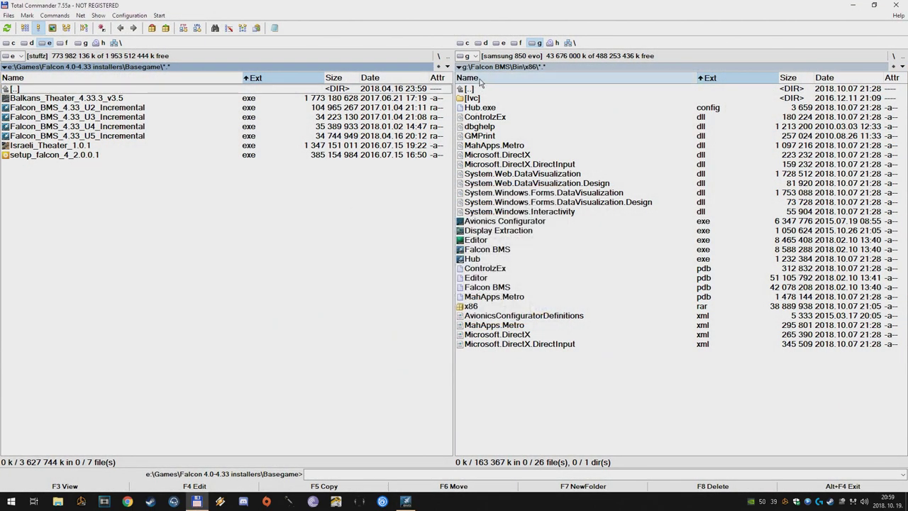
pyautogui.doubleClick(504, 90)
pyautogui.doubleClick(504, 90)
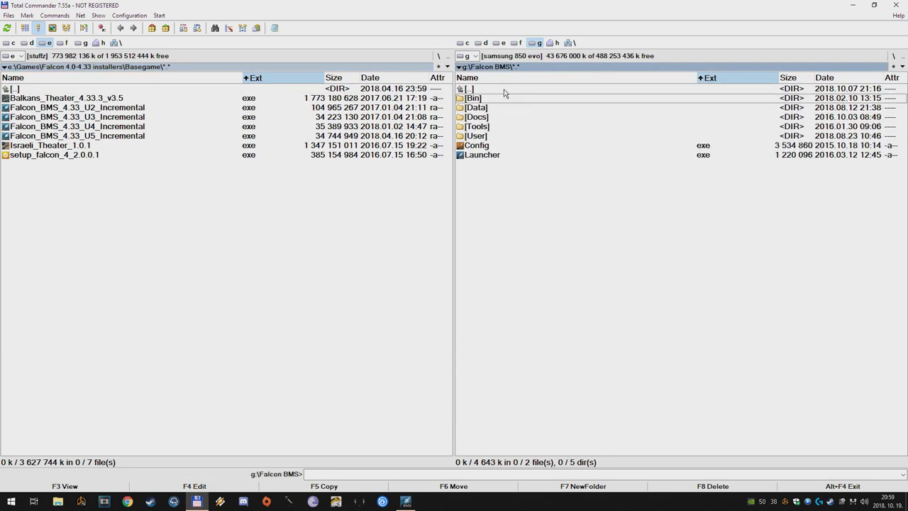
pyautogui.doubleClick(492, 107)
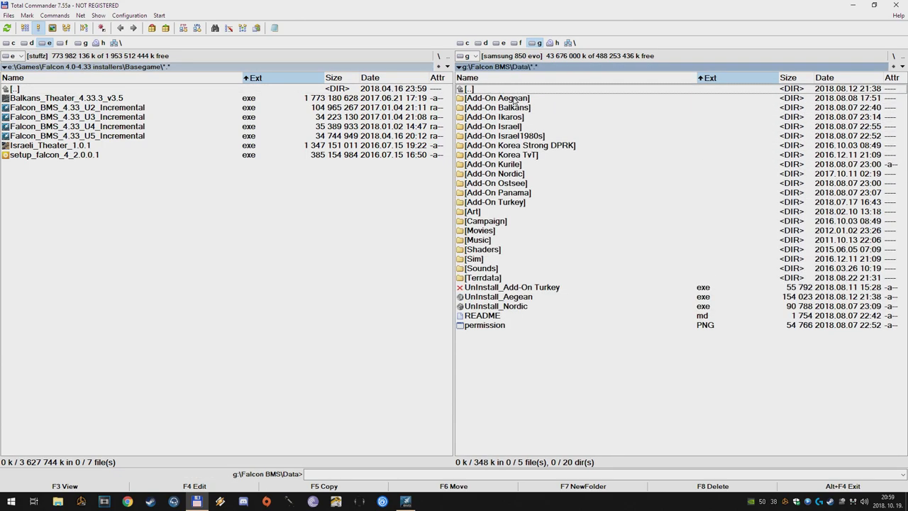
pyautogui.click(523, 174)
pyautogui.moveTo(522, 183); pyautogui.dragTo(523, 85)
pyautogui.click(496, 164)
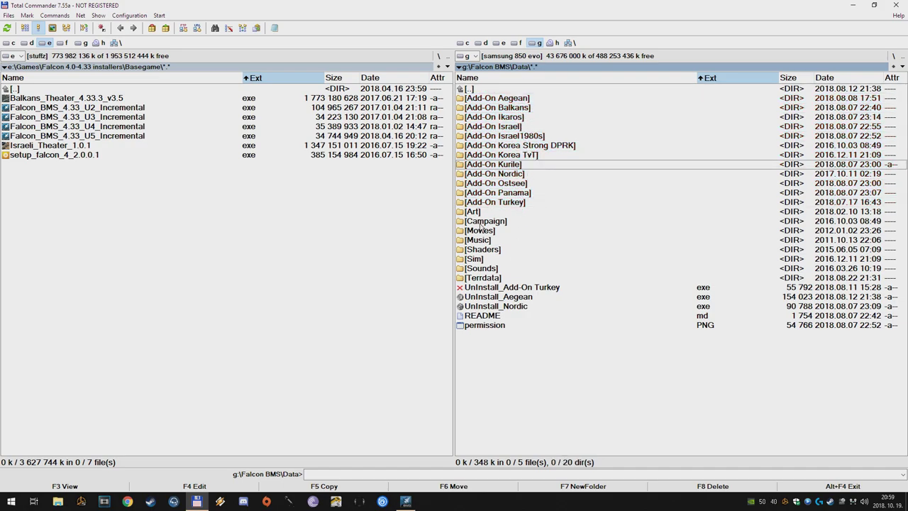
# Step: Open the theater.lst file from Data\Terrdata\theaterdefinition in Notepad++, declining the editor's update
pyautogui.doubleClick(471, 278)
pyautogui.doubleClick(487, 145)
pyautogui.click(486, 115)
pyautogui.click(501, 98)
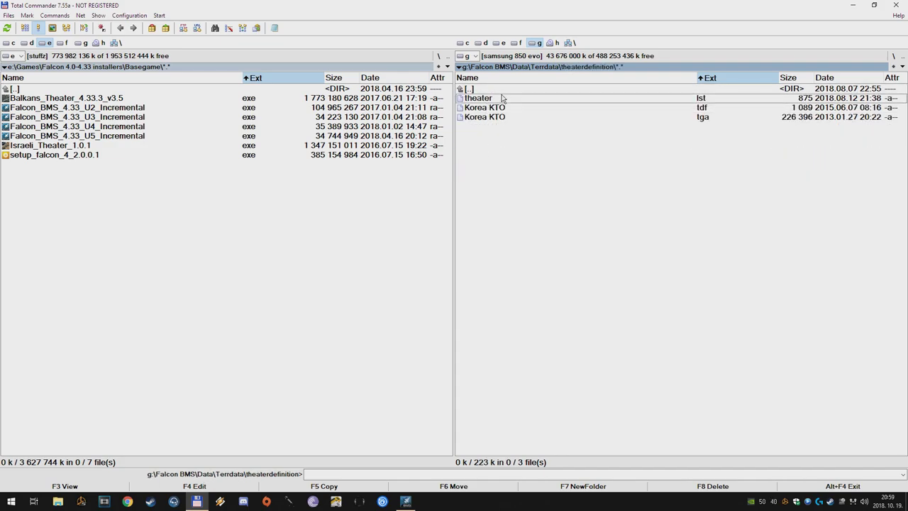
pyautogui.press('F4')
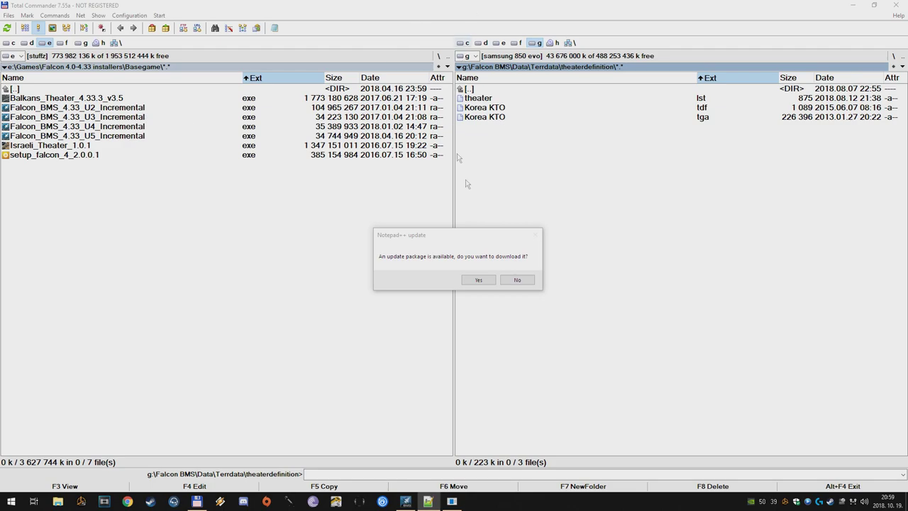
pyautogui.click(517, 280)
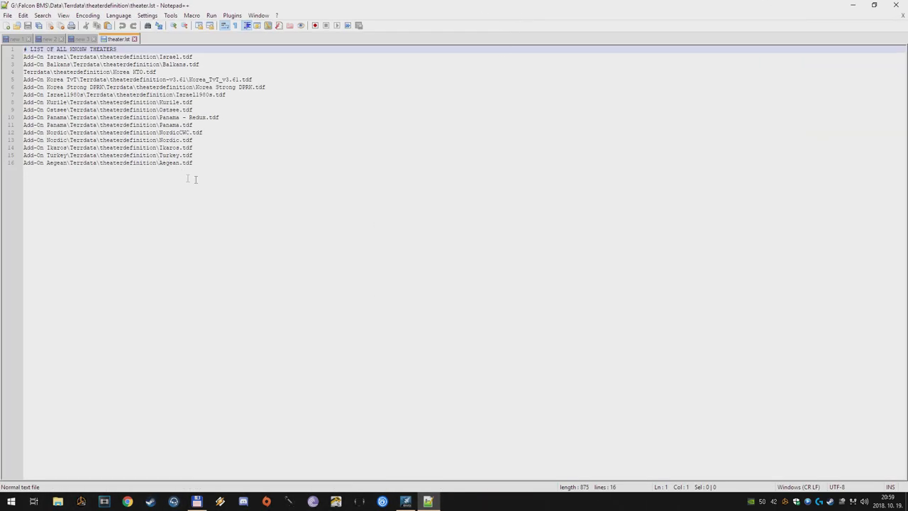
# Step: Examine the theater definition paths listed in theater.lst, and close the text editor without changing the file
pyautogui.click(267, 176)
pyautogui.moveTo(268, 176); pyautogui.dragTo(178, 132)
pyautogui.click(212, 173)
pyautogui.click(204, 194)
pyautogui.hotkey('alt', 'F4')
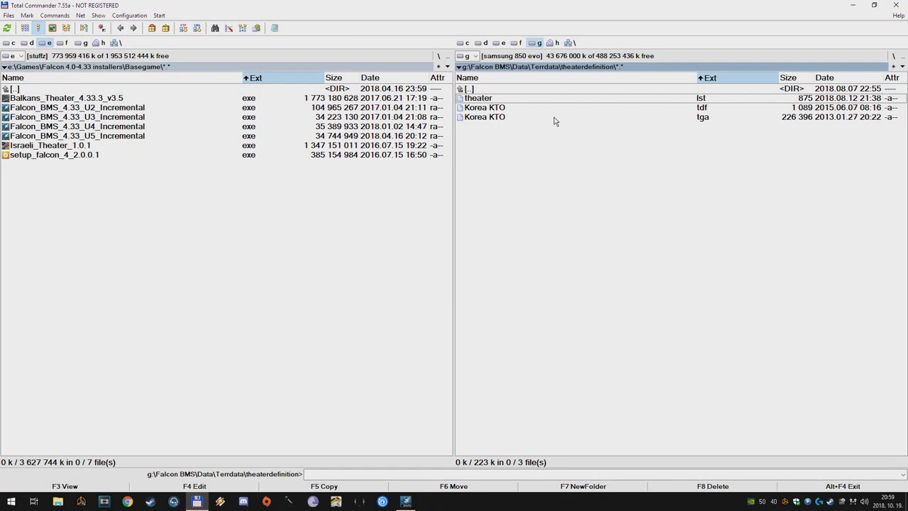
# Step: Close the file manager and review the theater choices in the Falcon BMS launcher, keeping Ikaros selected
pyautogui.hotkey('alt', 'F4')
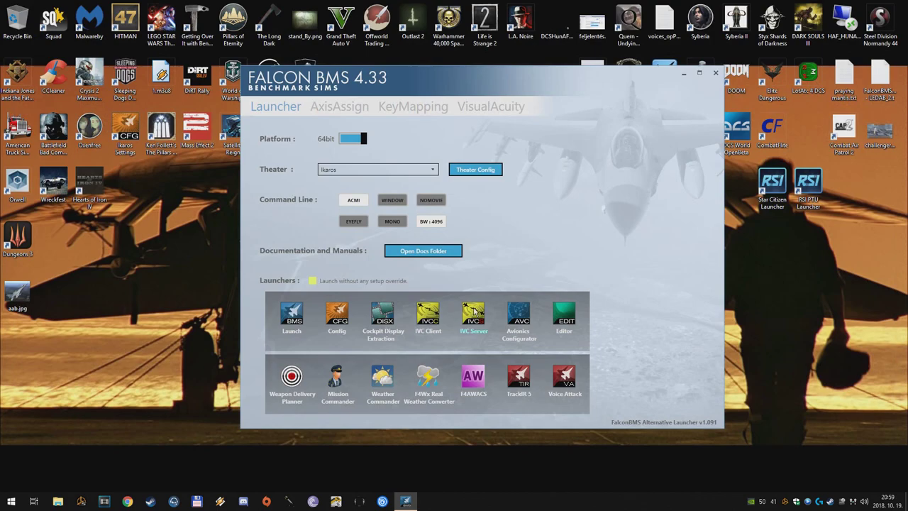
pyautogui.click(380, 173)
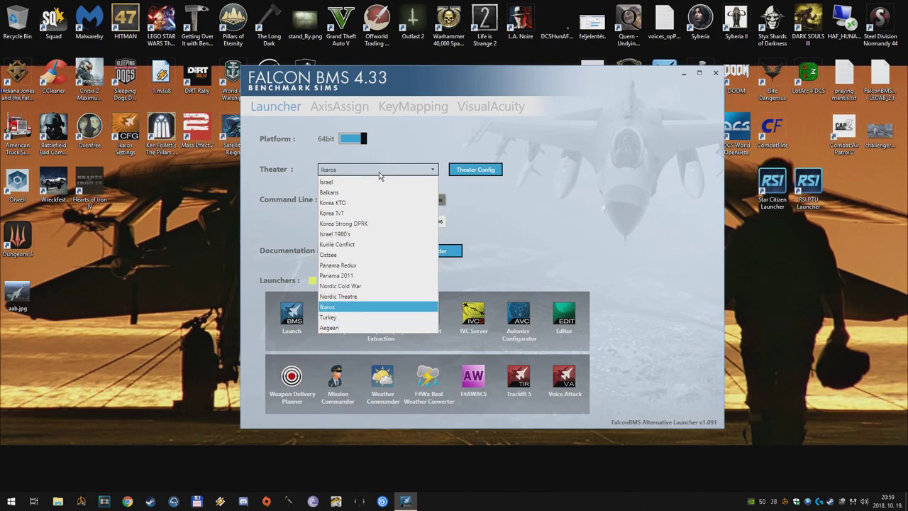
pyautogui.click(519, 189)
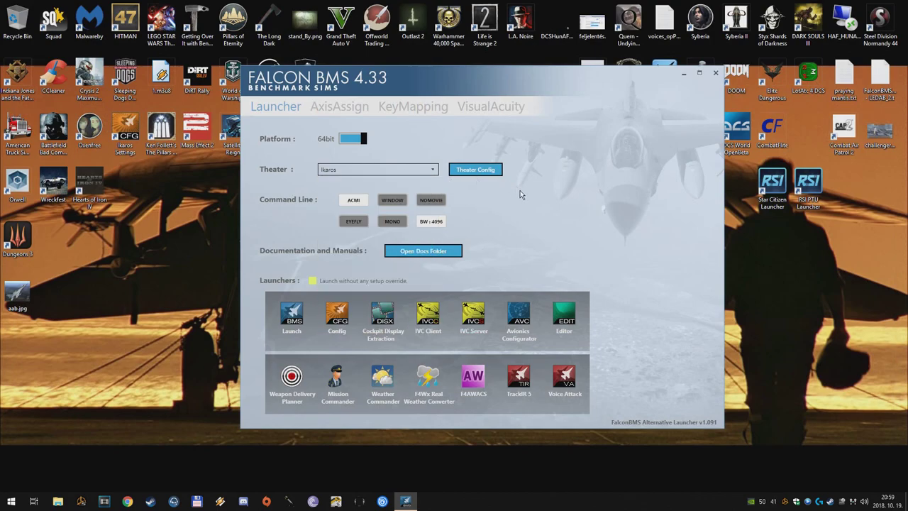